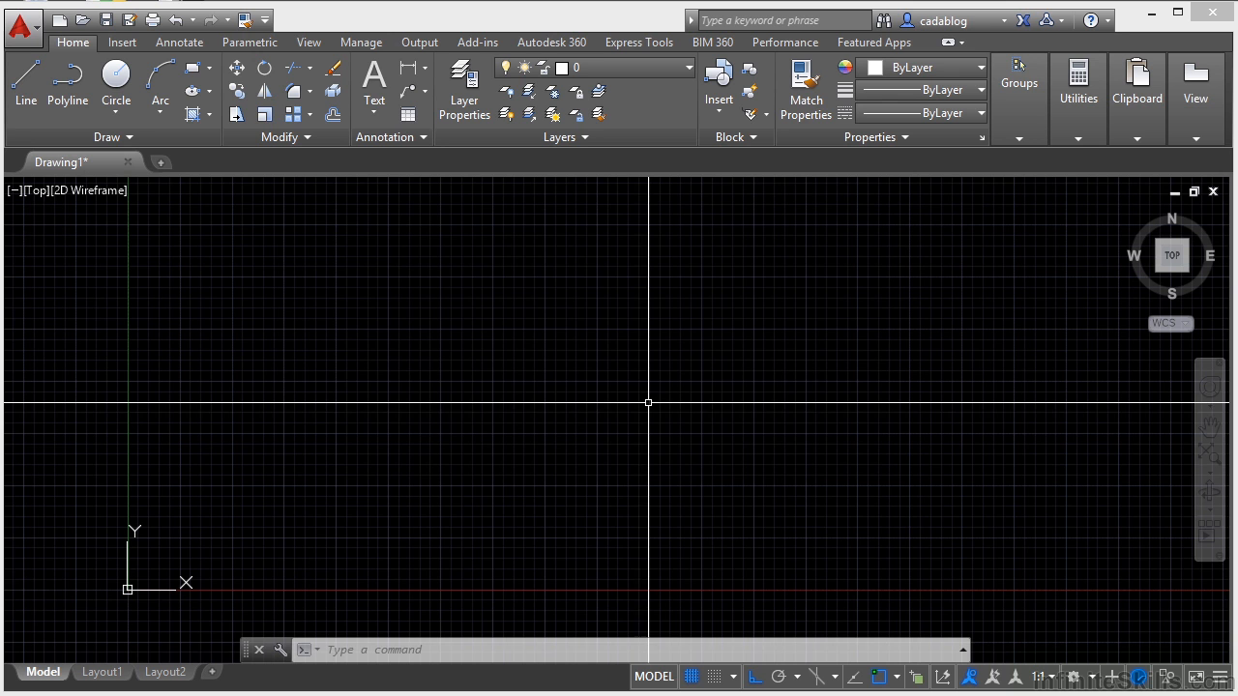
- Switch the workspace to 3D Basics, followed by 3D Modeling
left_click(1092, 680)
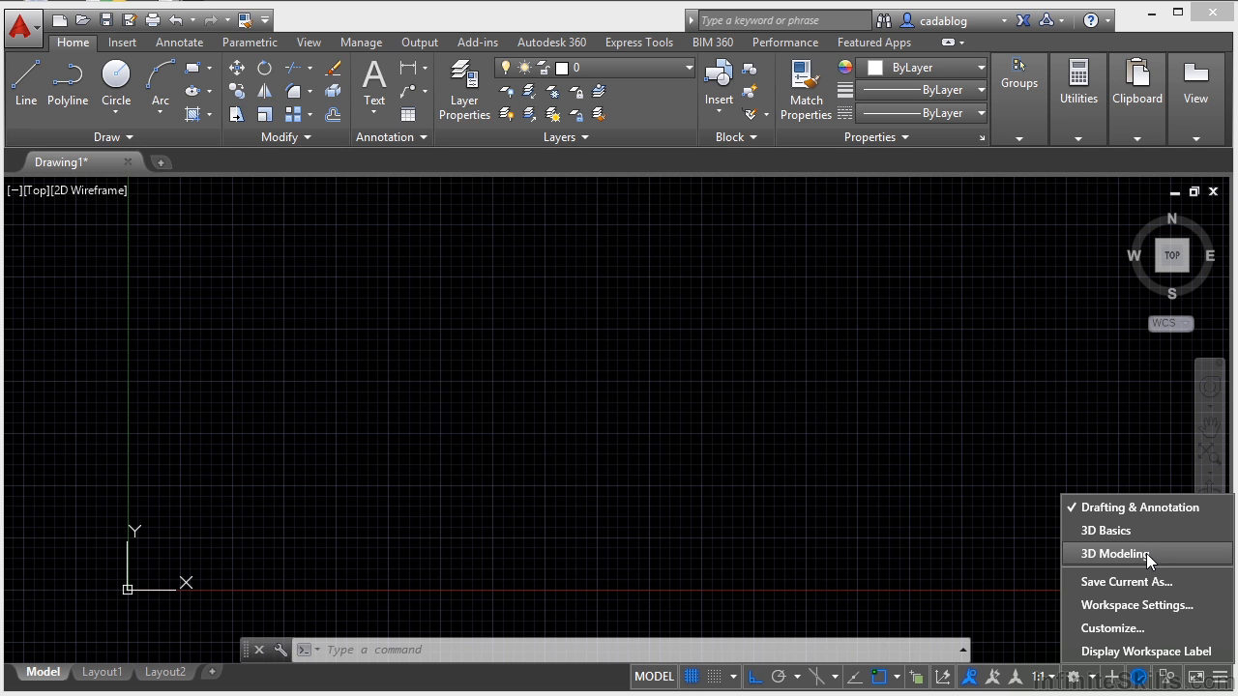
left_click(1103, 530)
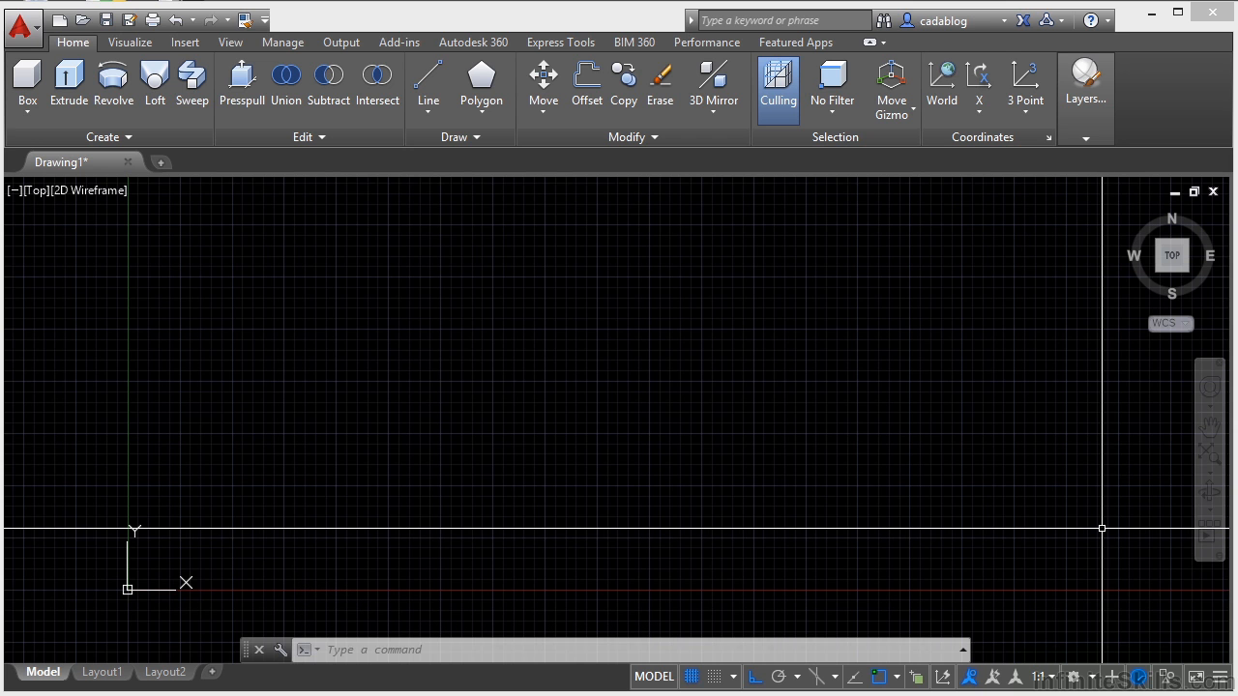
left_click(1091, 677)
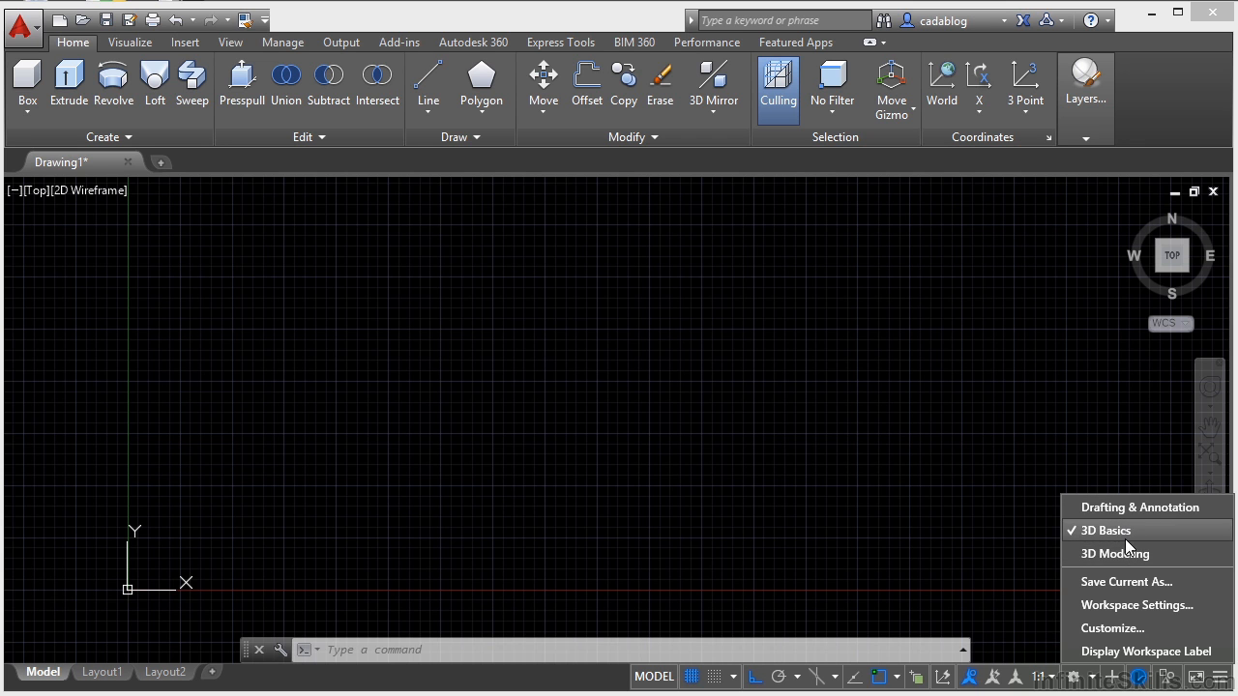
left_click(1125, 553)
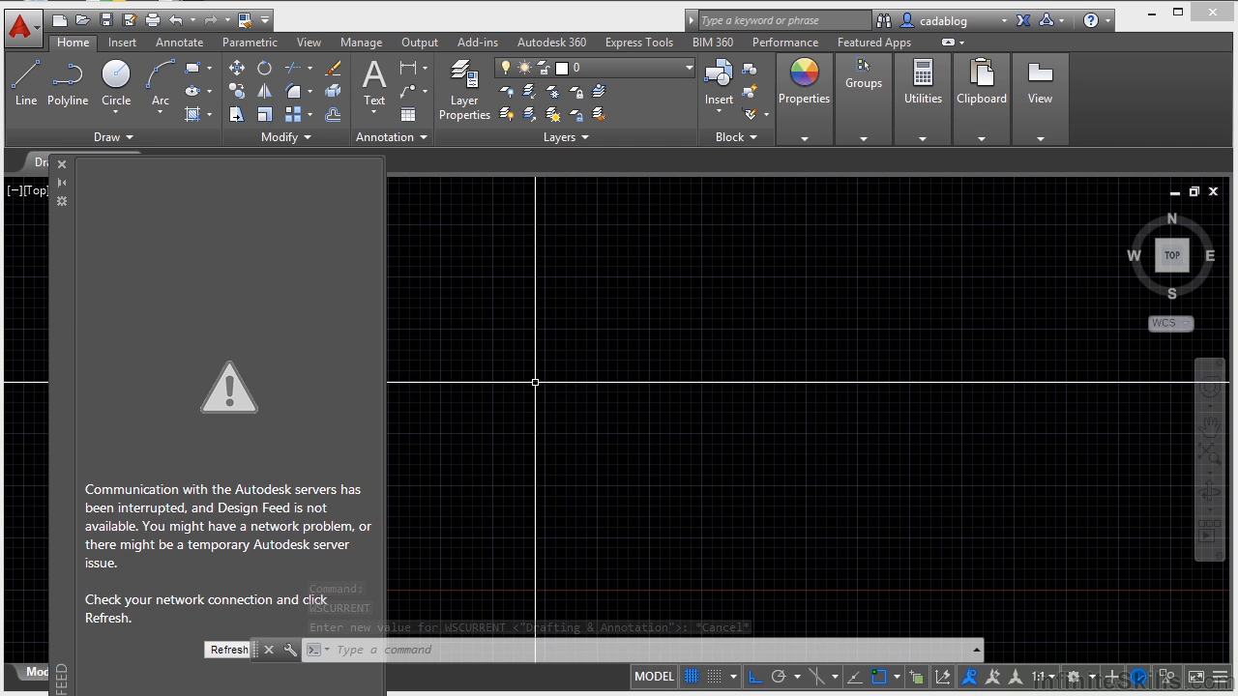
- Move the Design Feed palette fully into view and close it
left_click_drag(61, 311, 87, 206)
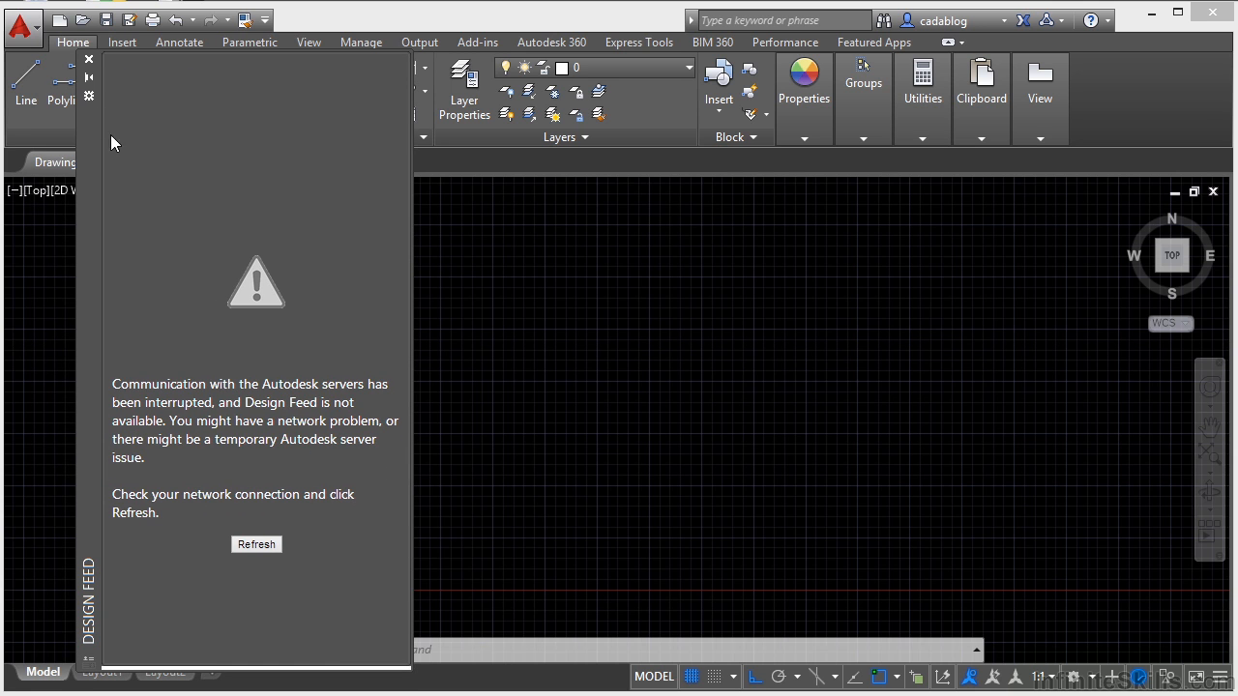
left_click(89, 59)
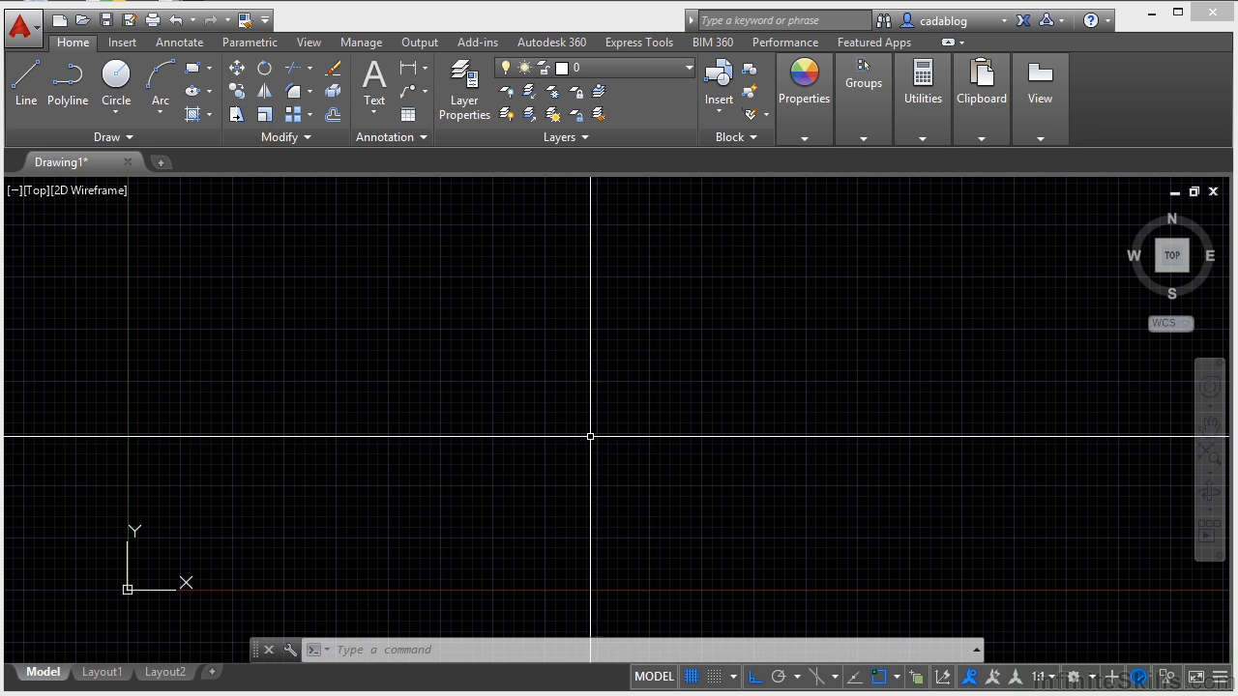
- Hide 3D Basics and 3D Modeling from the workspace list in the Workspace Settings and apply the change
left_click(1094, 678)
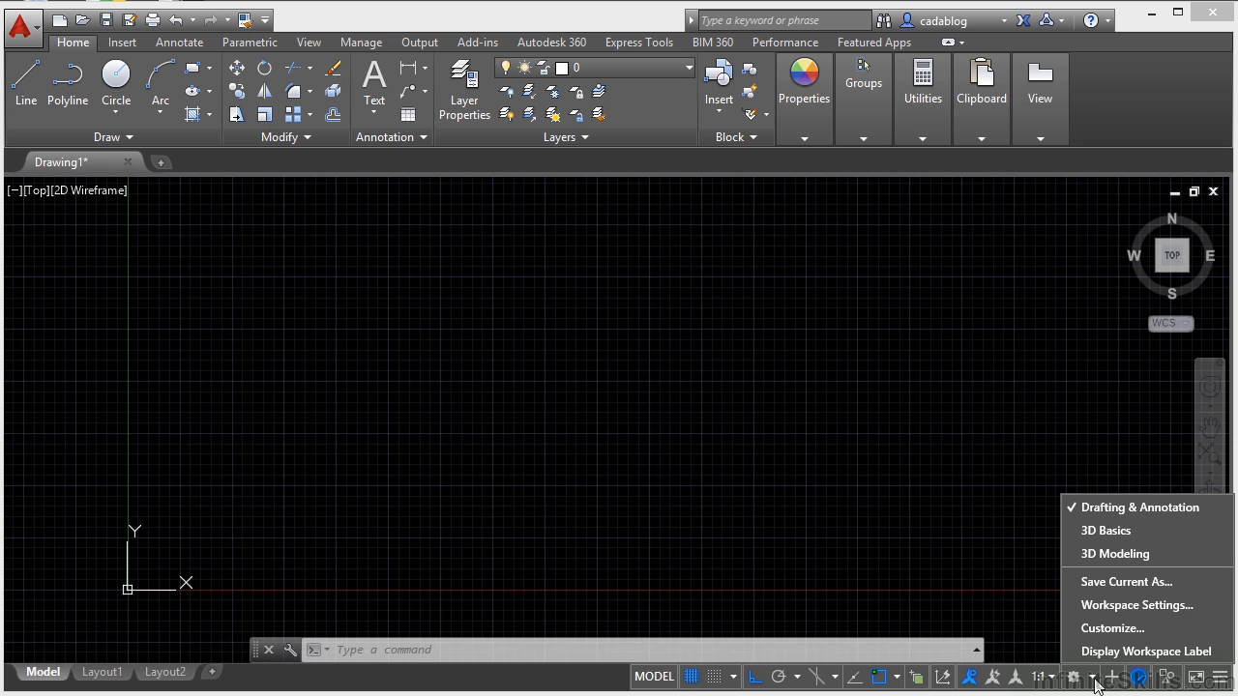
left_click(1160, 606)
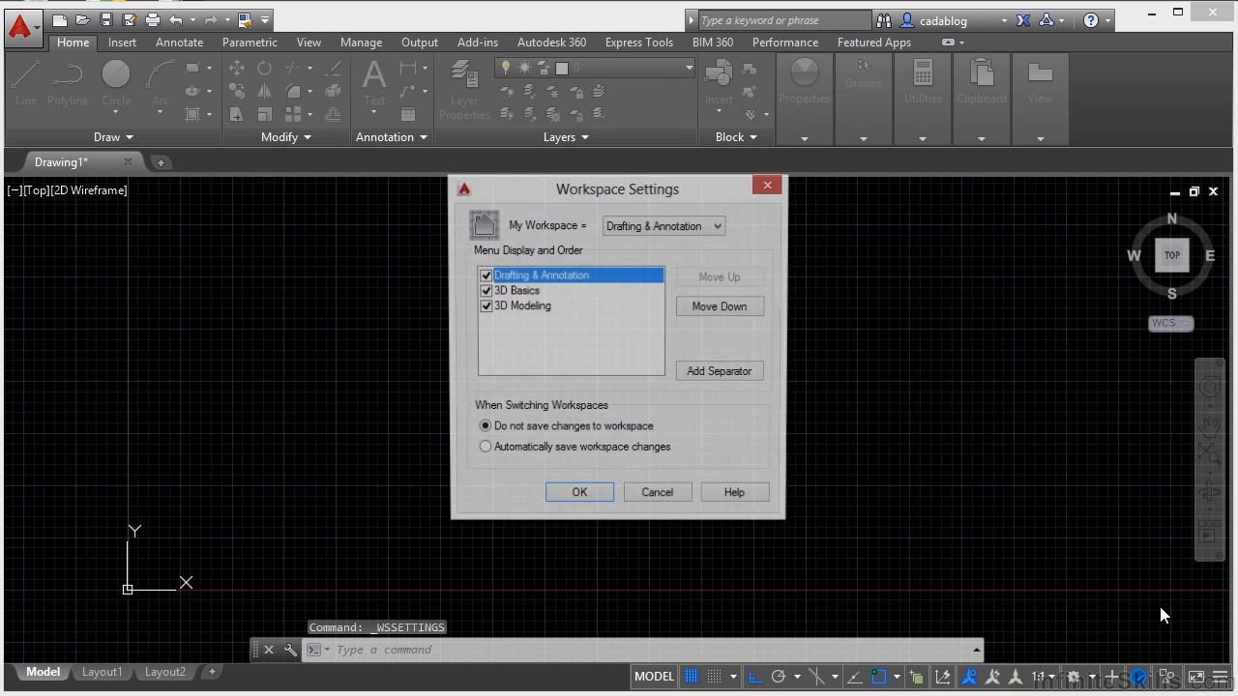
left_click(537, 291)
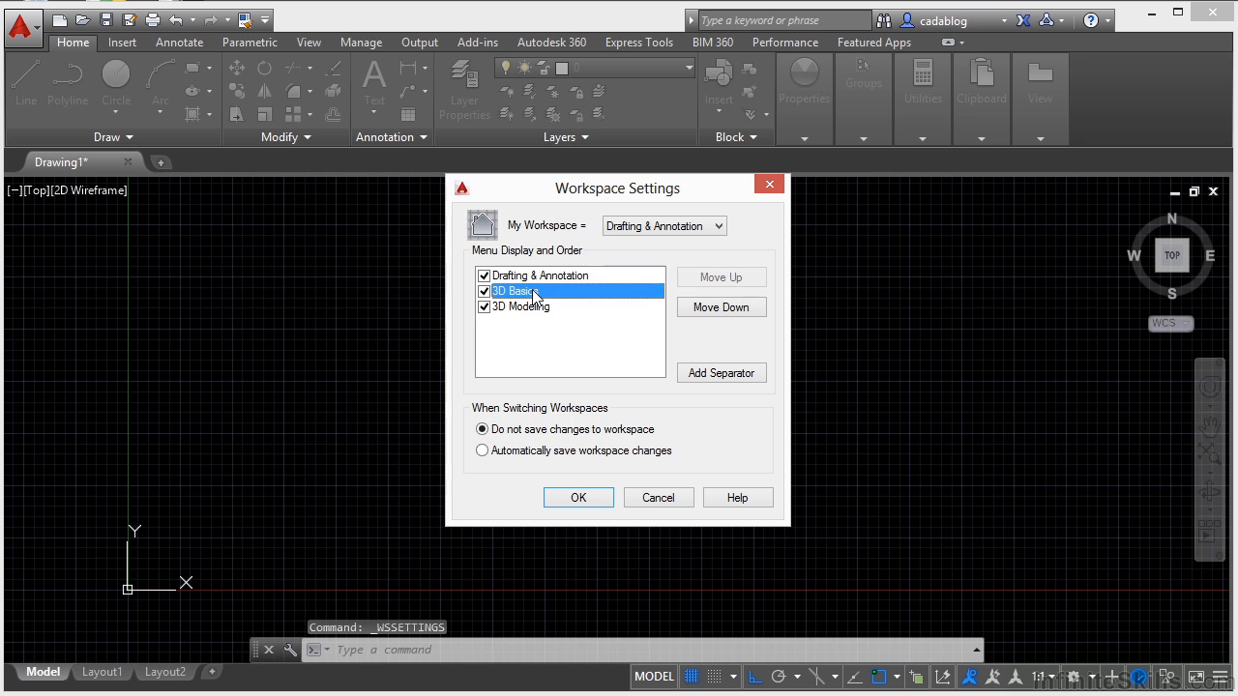
left_click(536, 309)
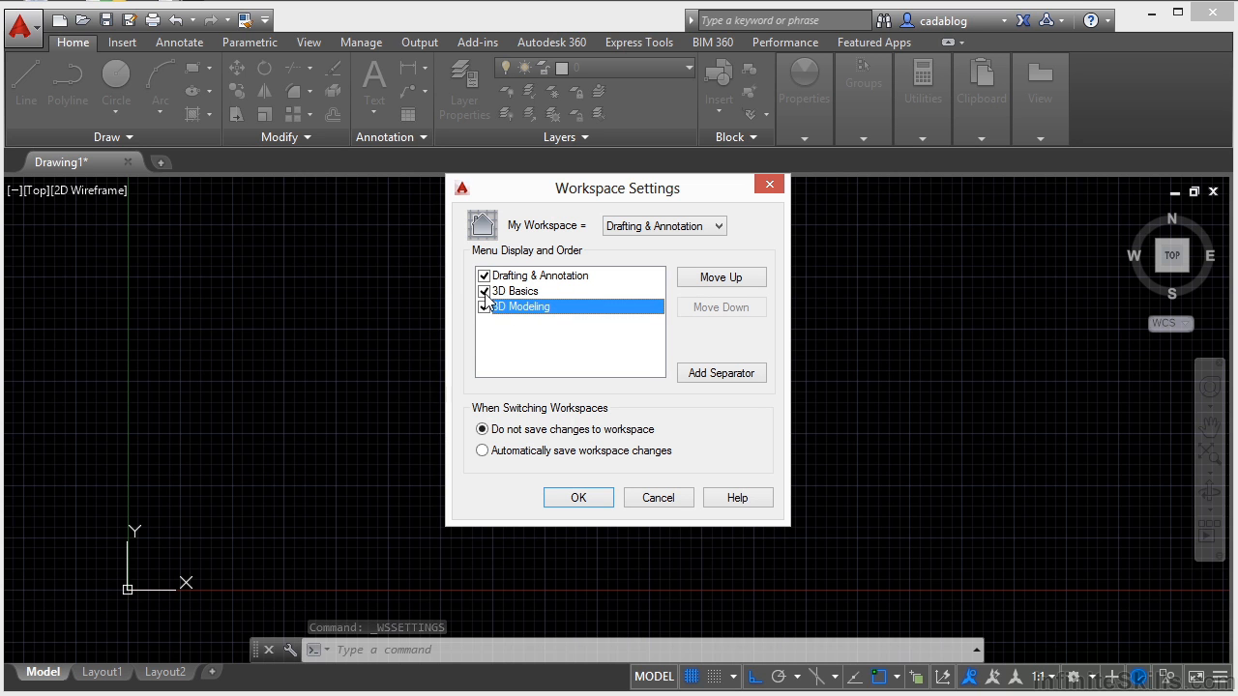
left_click(485, 291)
left_click(486, 308)
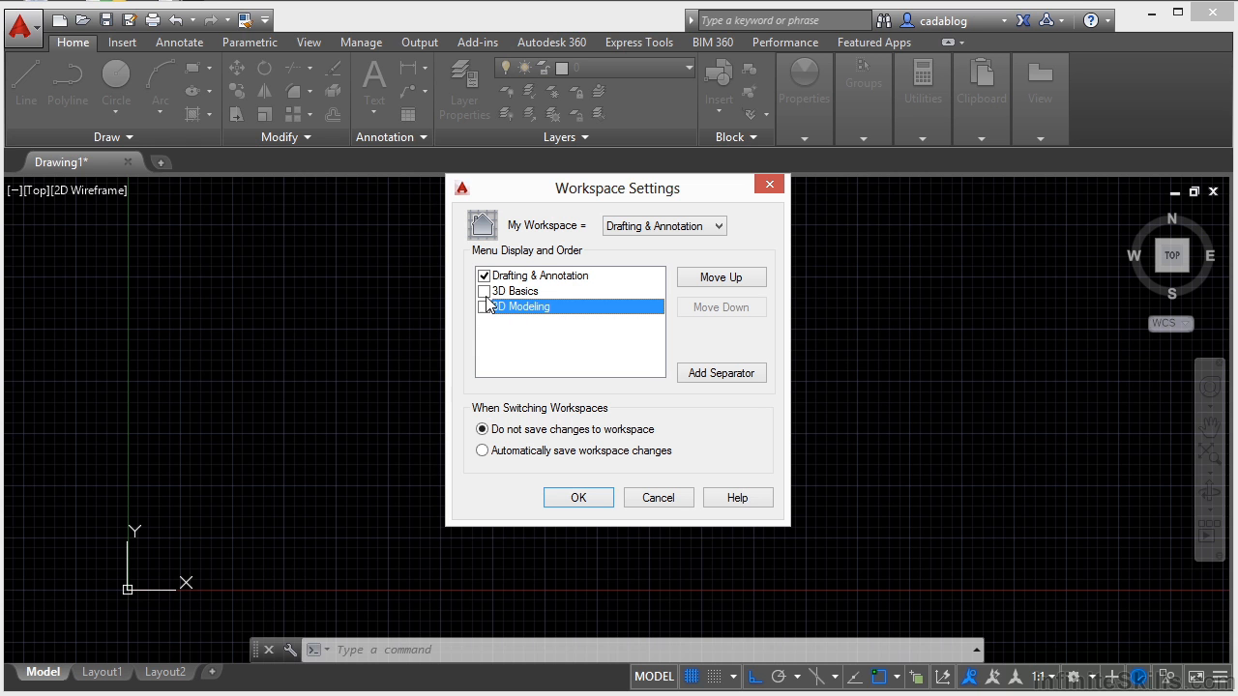
left_click(578, 499)
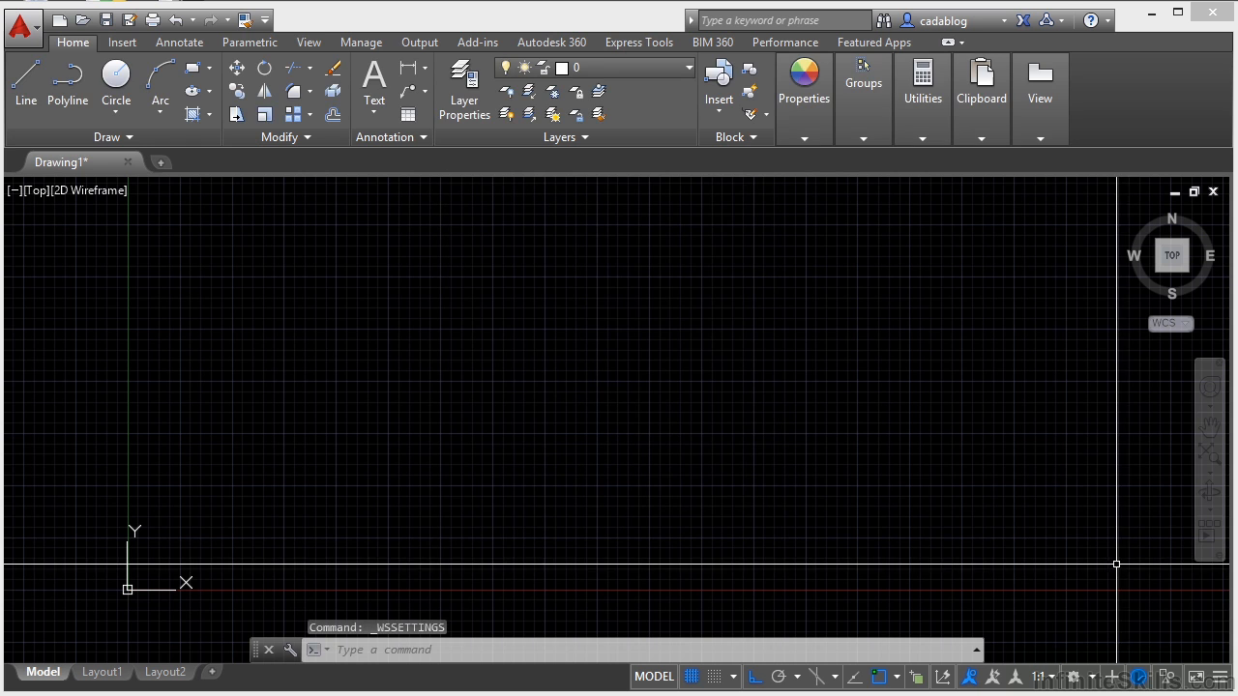
- Reopen the Workspace Settings and turn the display of 3D Basics and 3D Modeling back on
left_click(1092, 680)
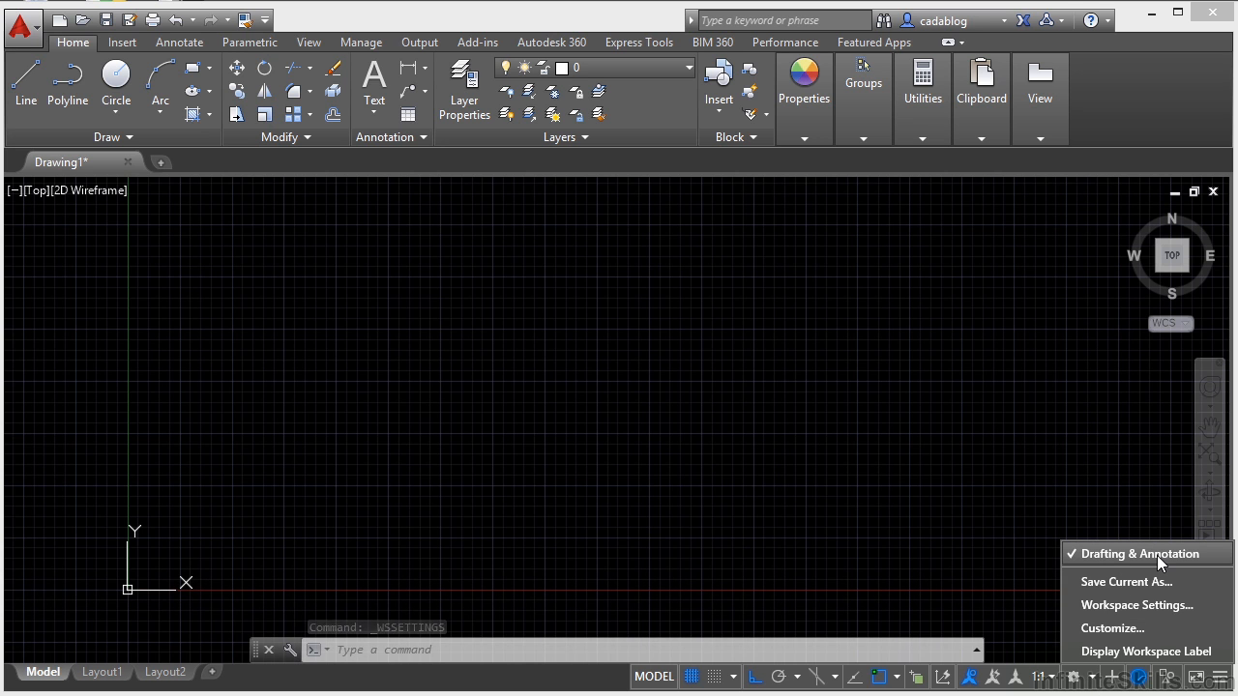
left_click(1165, 609)
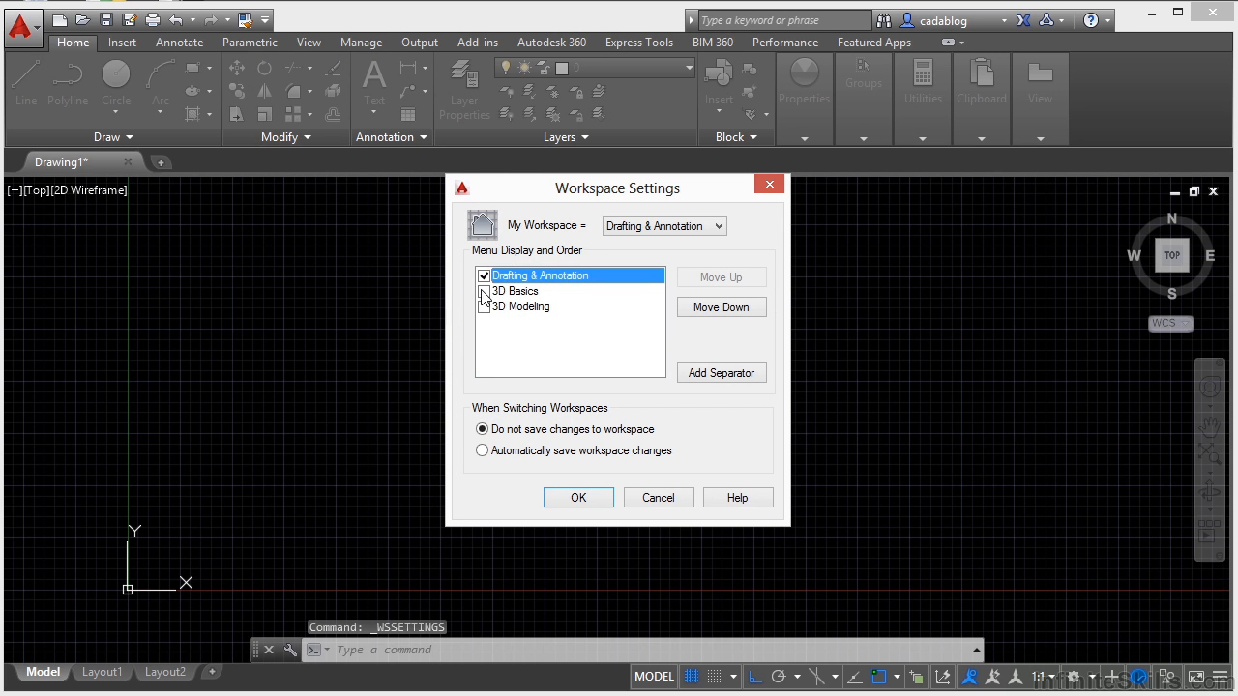
left_click(483, 291)
left_click(484, 307)
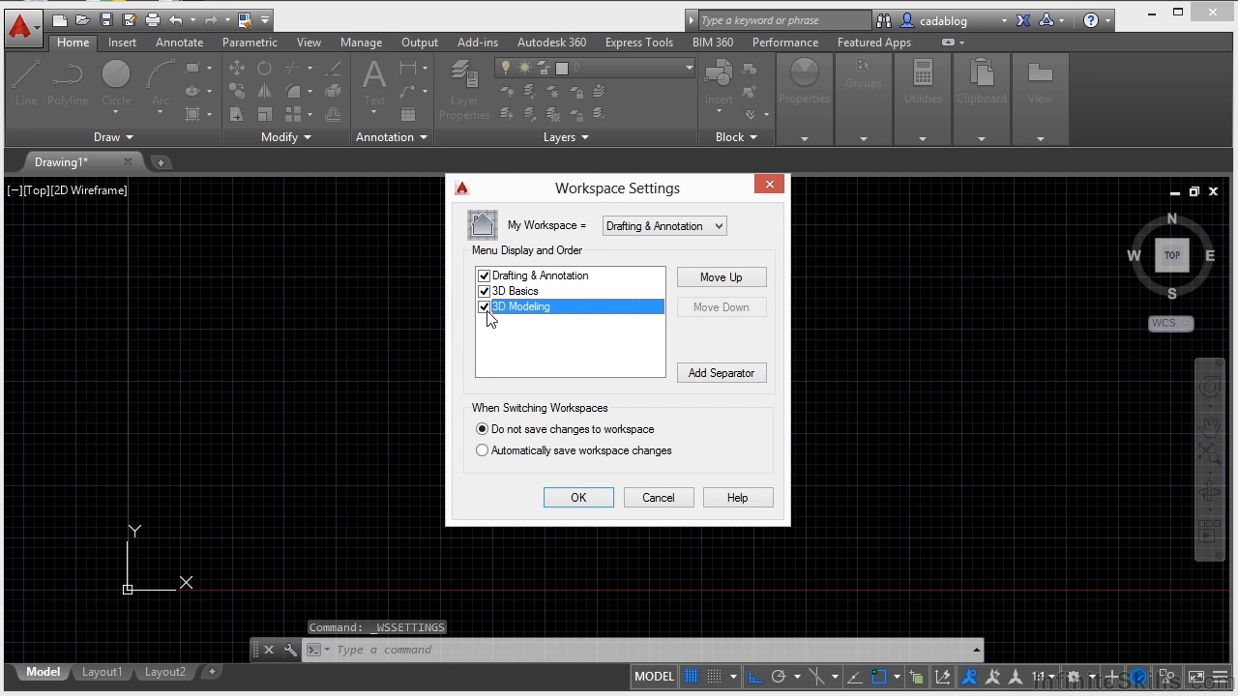
- Move 3D Basics above Drafting & Annotation in the workspace order and return it to second place
left_click(532, 291)
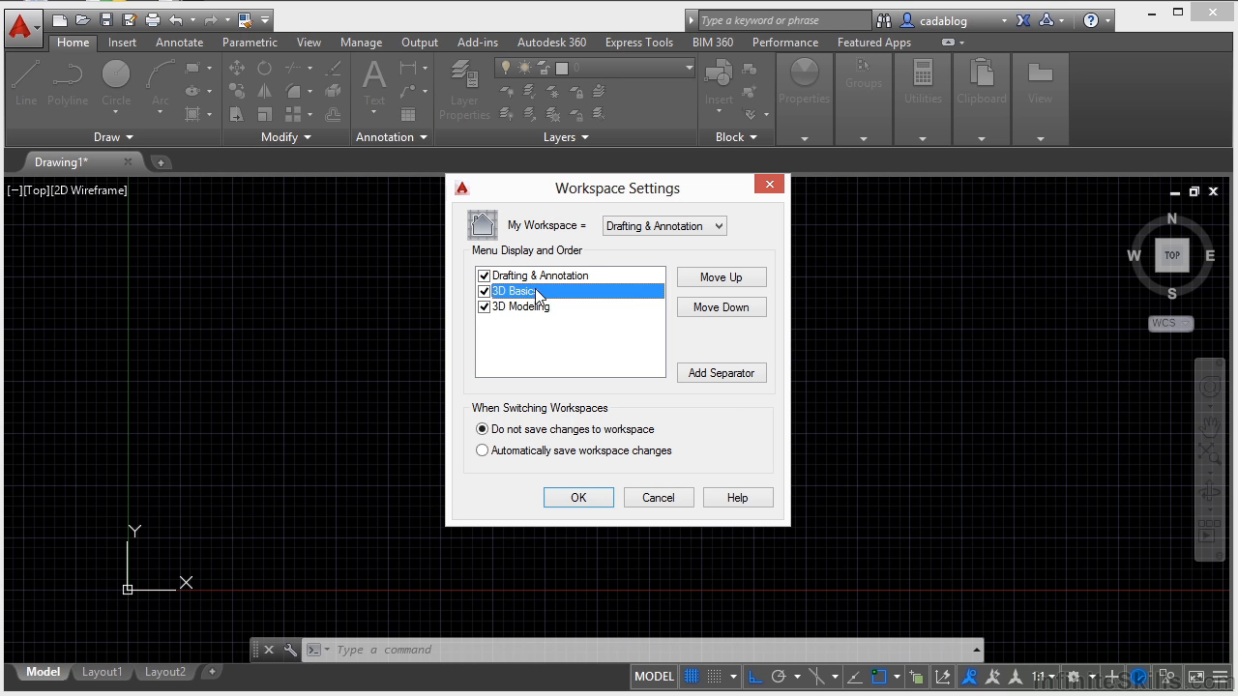
left_click(740, 279)
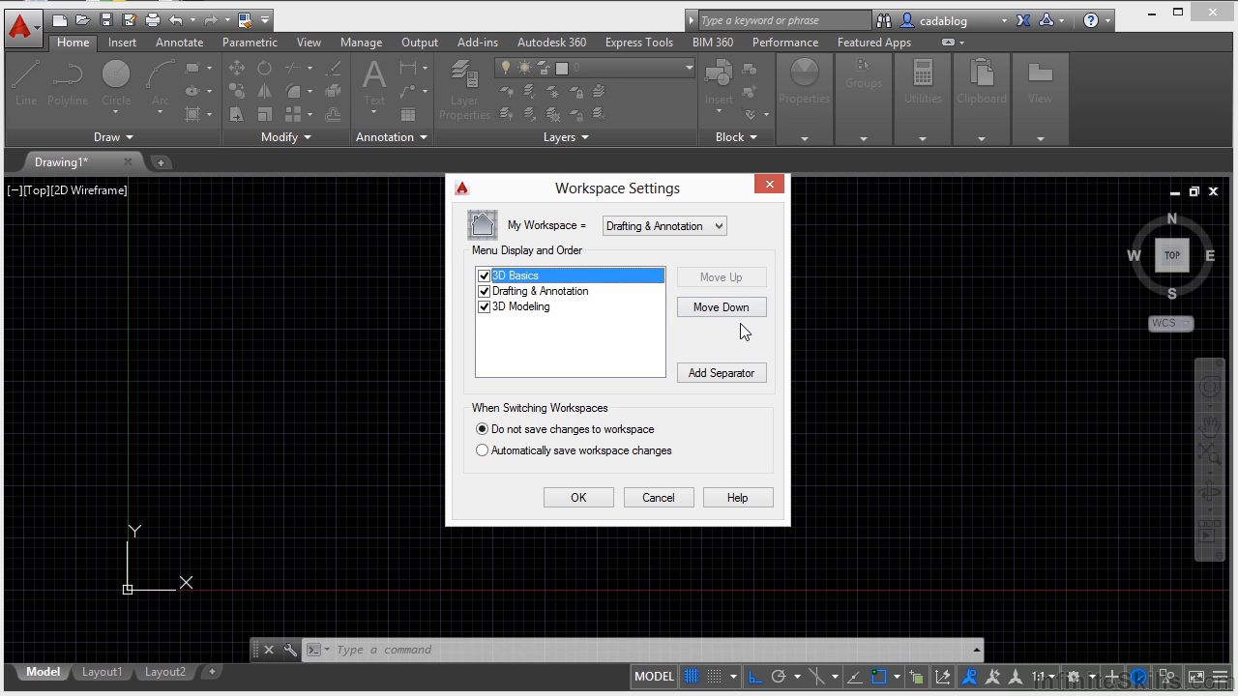
left_click(741, 307)
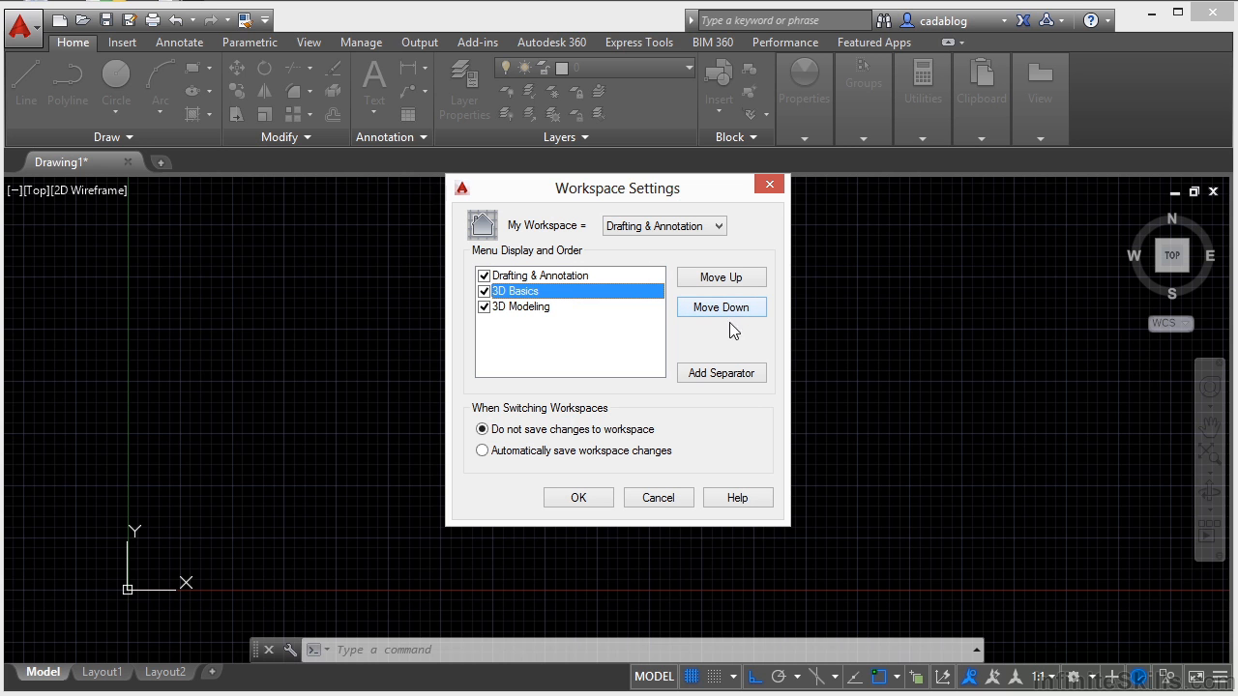
- Add a separator between Drafting & Annotation and 3D Basics in the workspace order and apply the settings
left_click(734, 385)
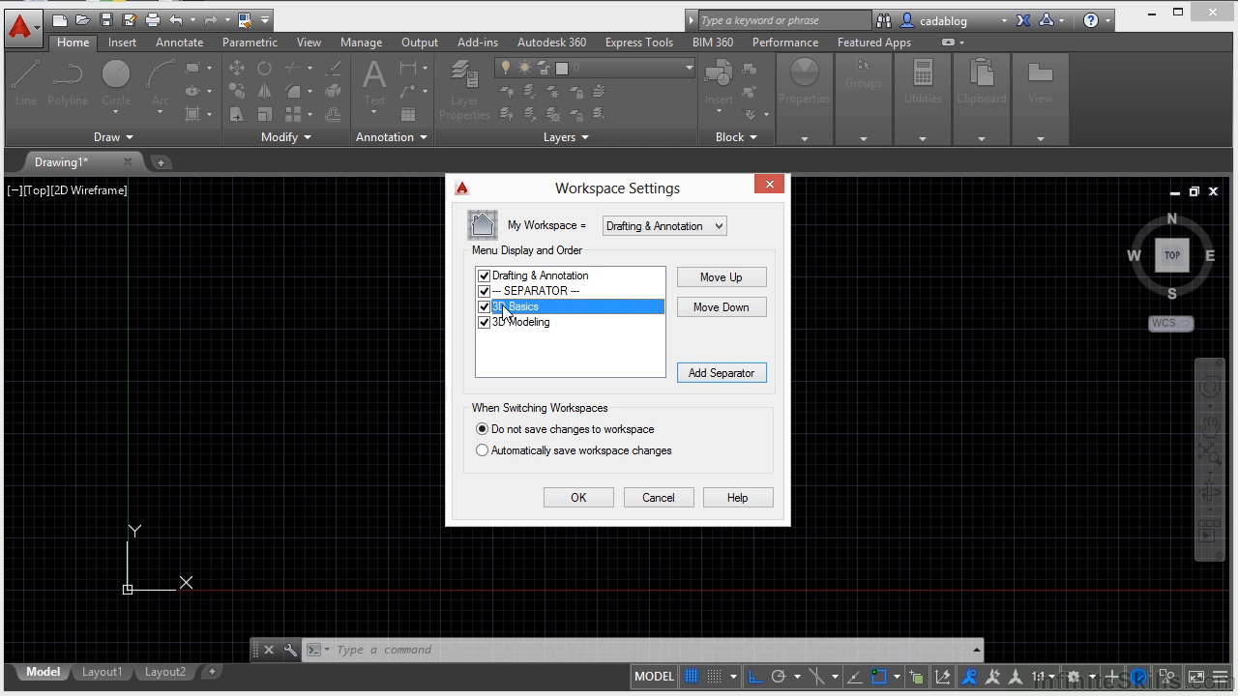
left_click(531, 323)
left_click(527, 308)
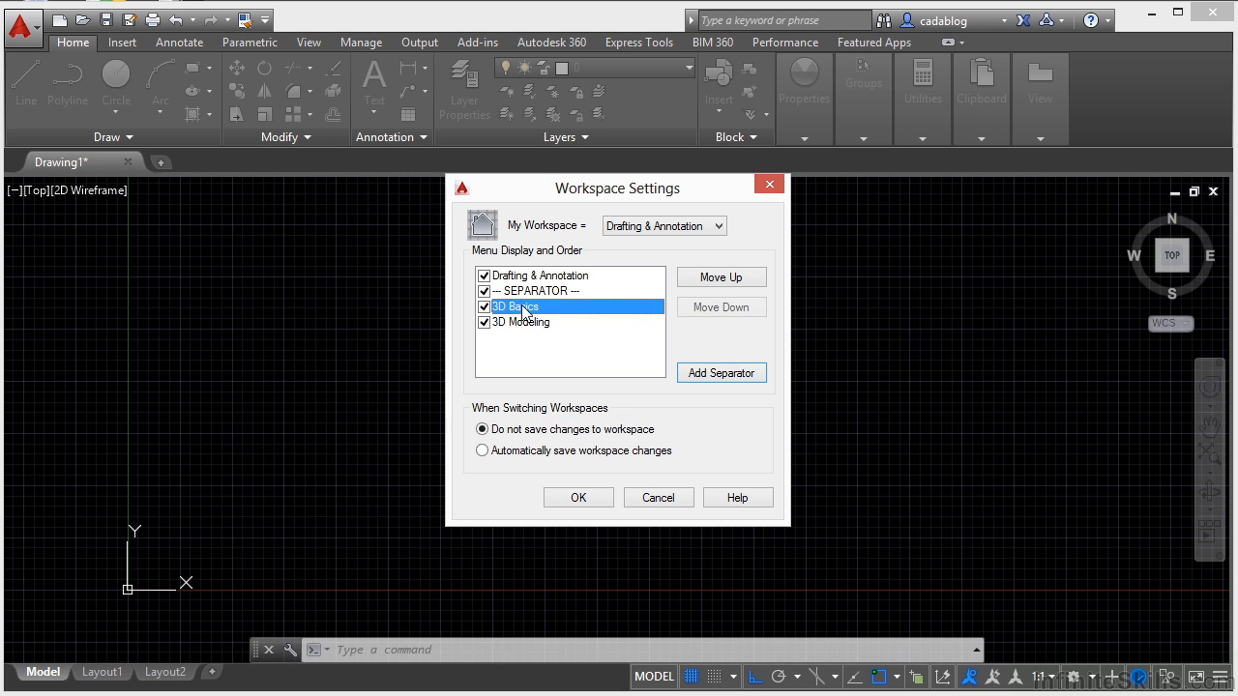
left_click(578, 499)
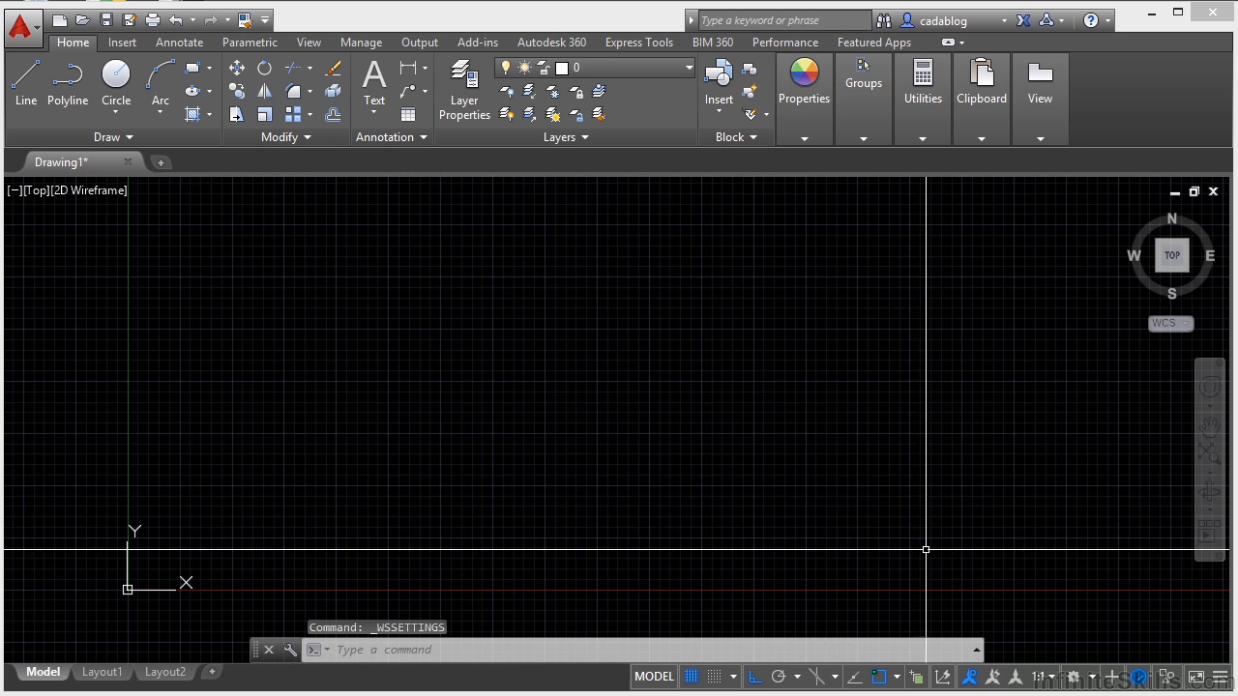
- Save the current interface layout as a new workspace named with the person's first name
left_click(1080, 674)
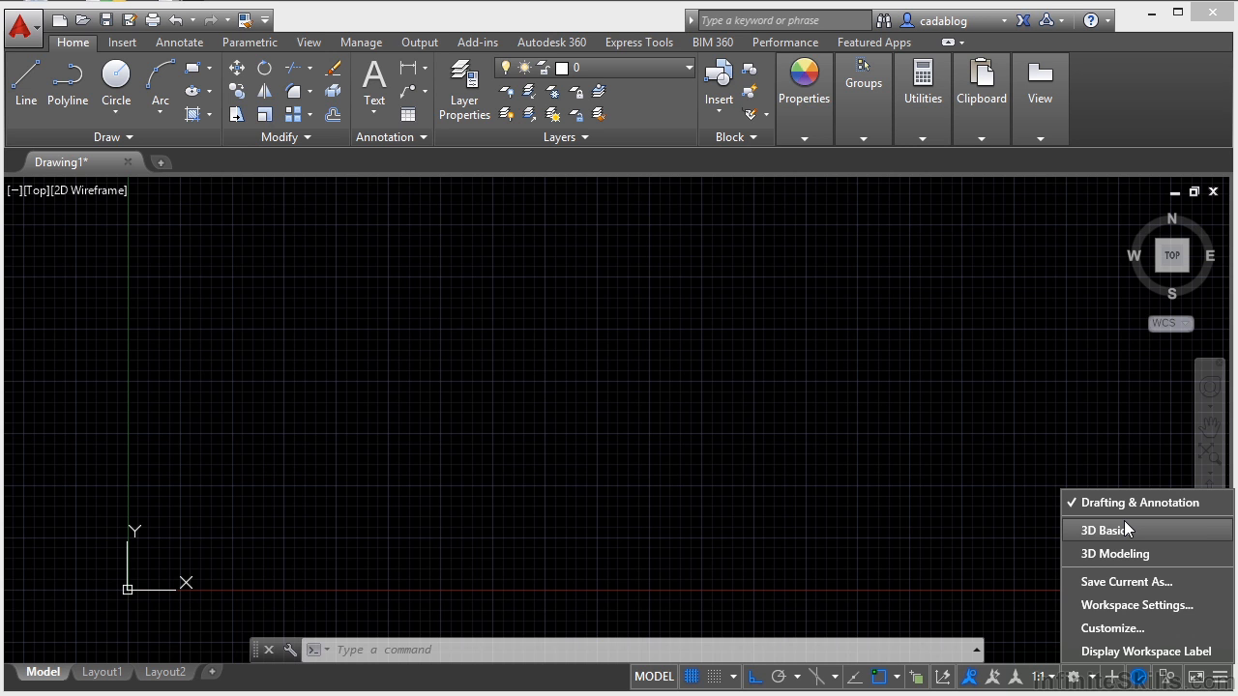
left_click(1152, 583)
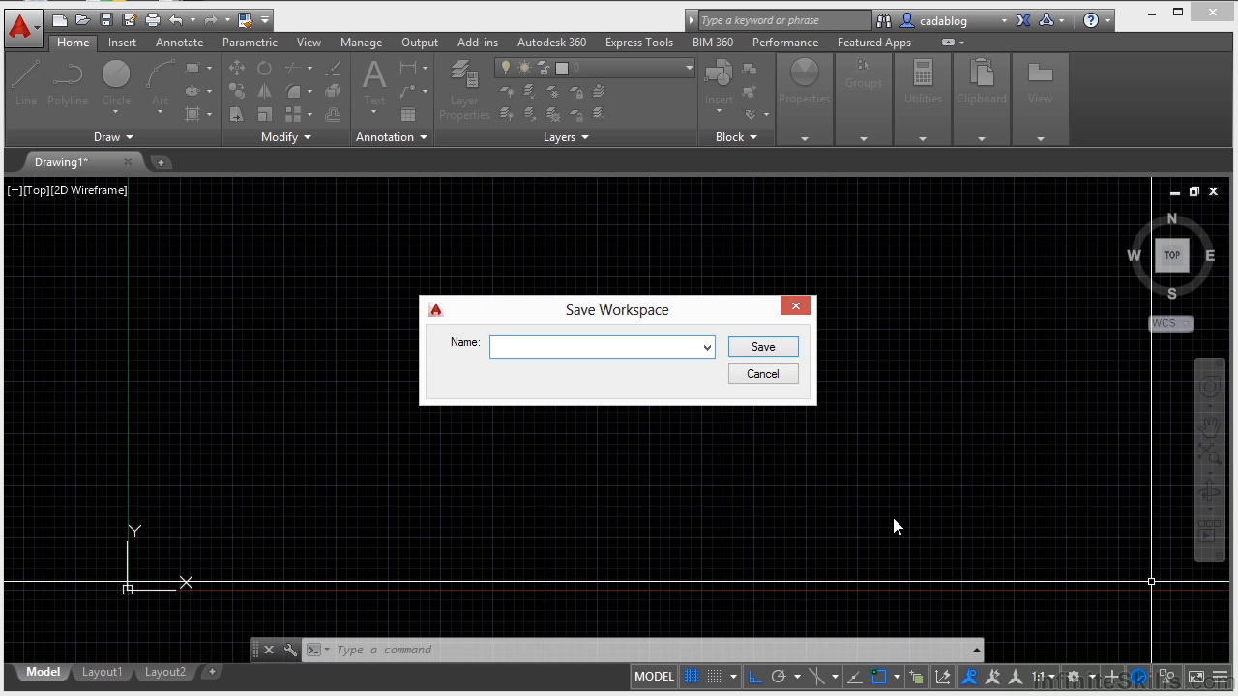
type("Brian")
left_click(763, 347)
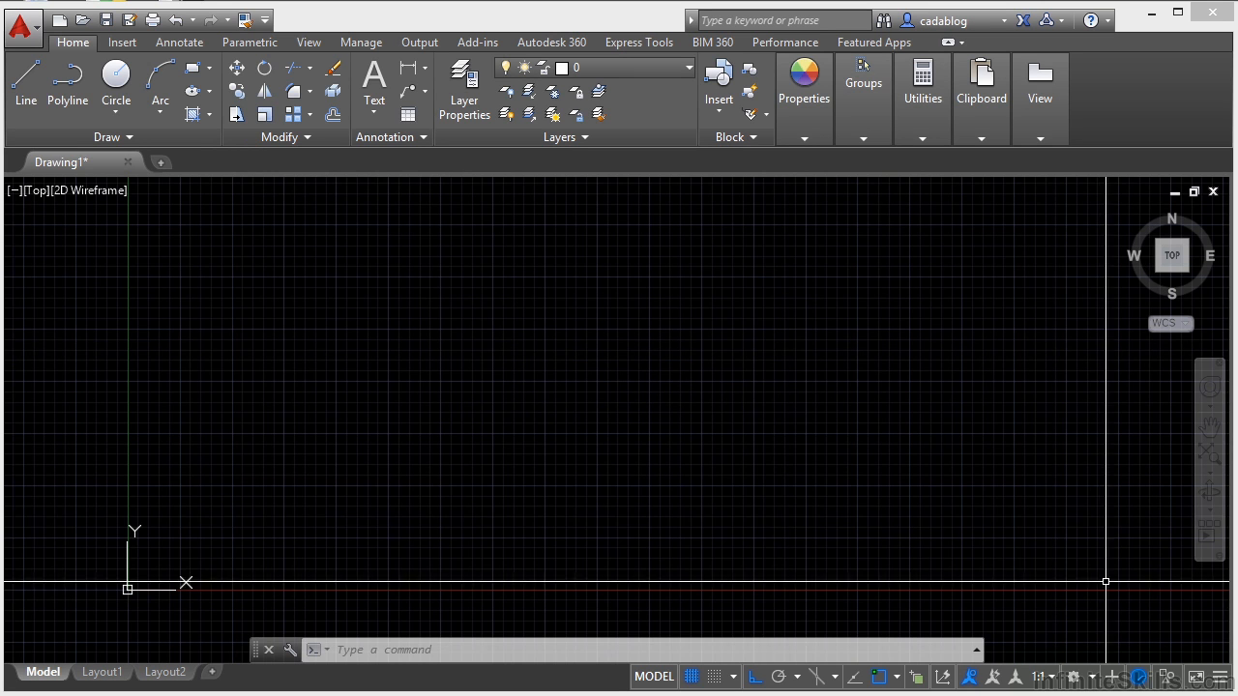
- Move the custom workspace to the first place of the workspace order in the Workspace Settings
left_click(1089, 679)
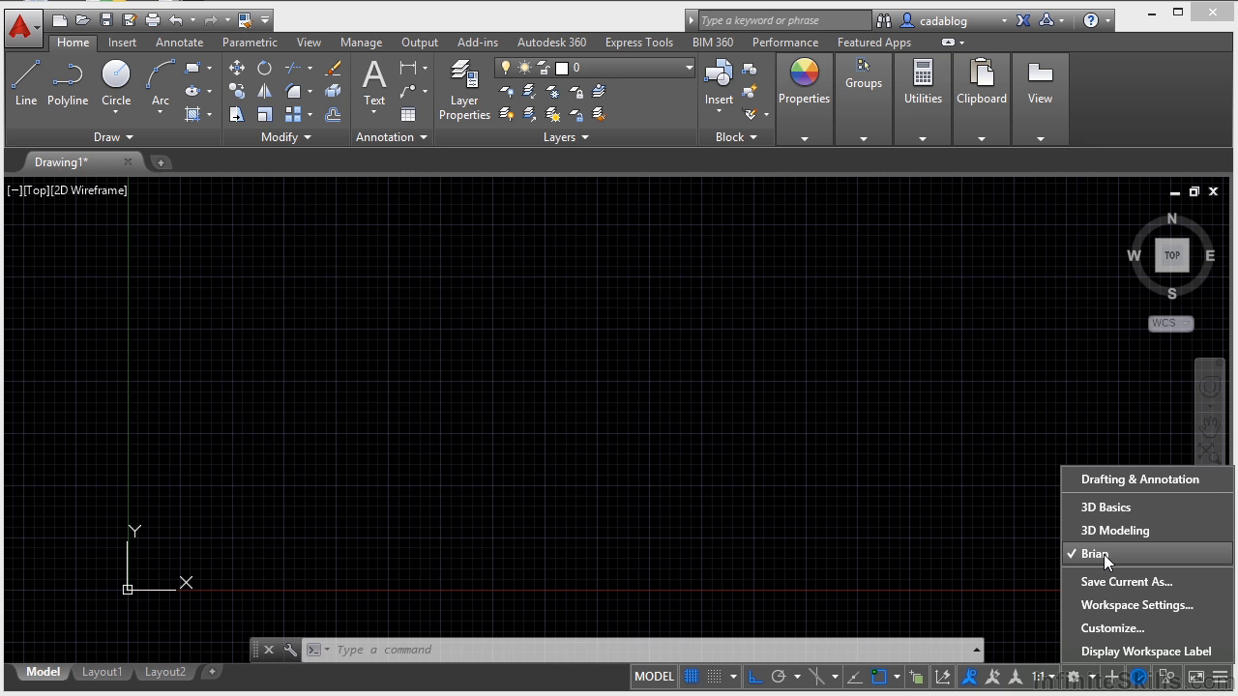
left_click(1142, 603)
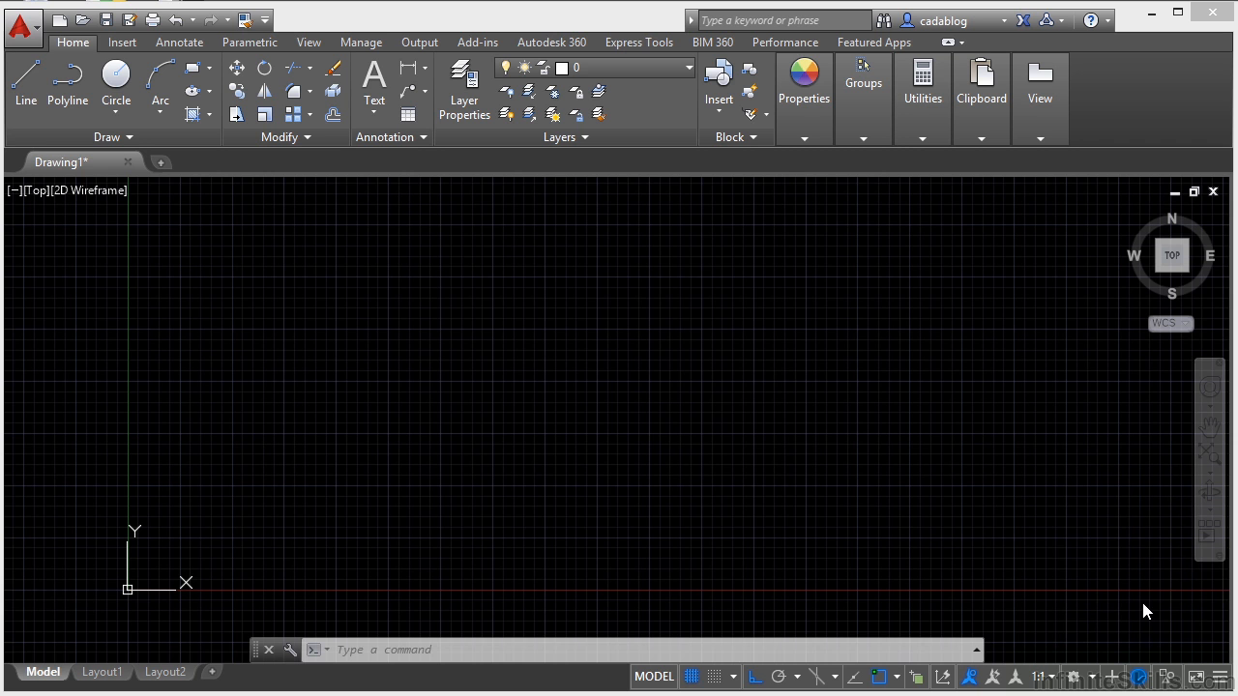
left_click(495, 339)
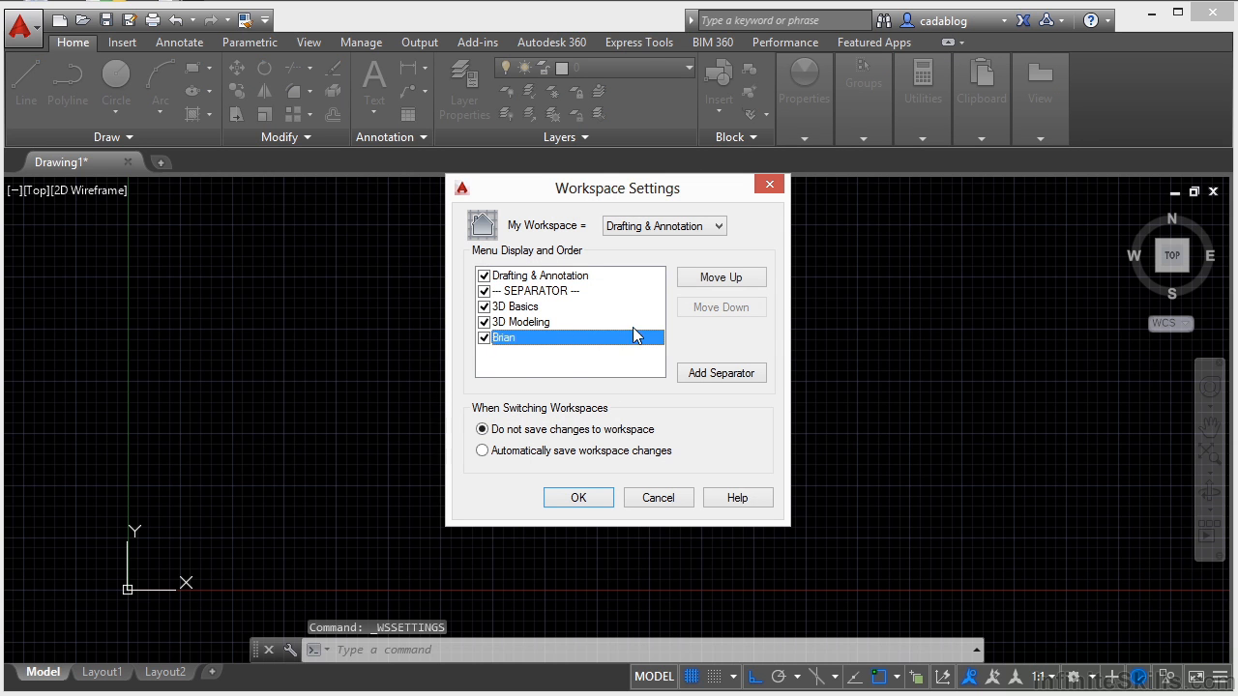
left_click(720, 277)
left_click(721, 278)
left_click(721, 278)
left_click(721, 278)
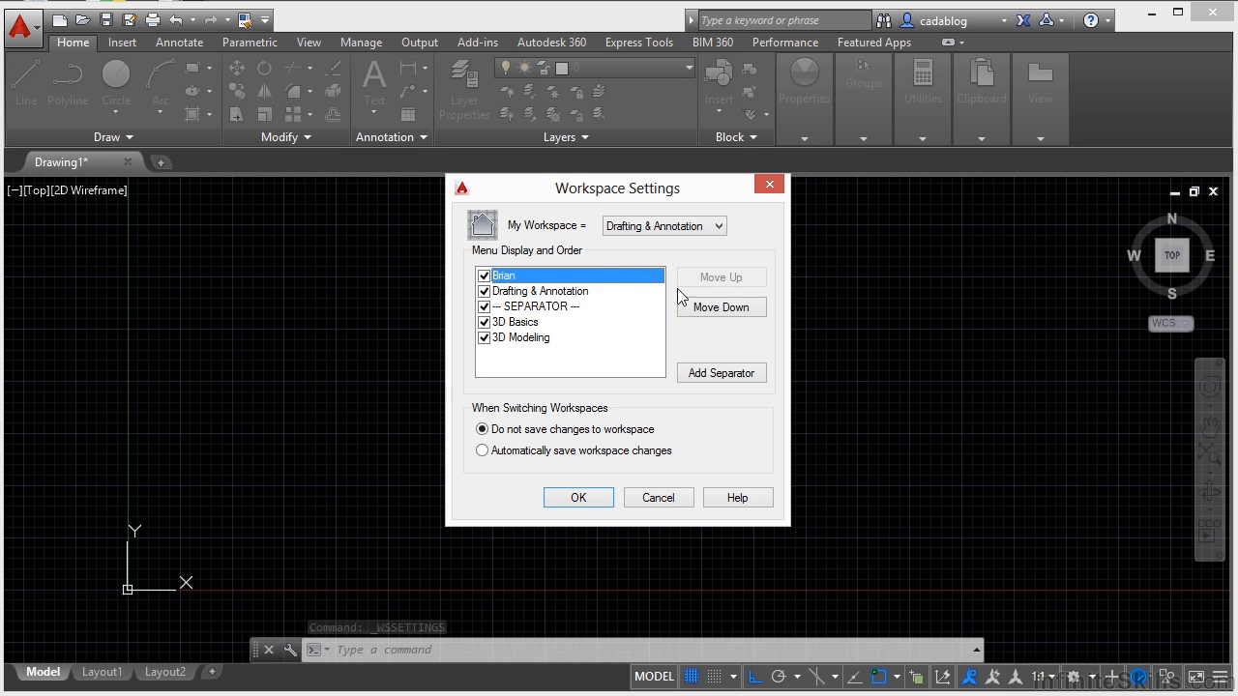
- Move the separator up so it sits directly below the custom workspace, and reselect that workspace
left_click(540, 308)
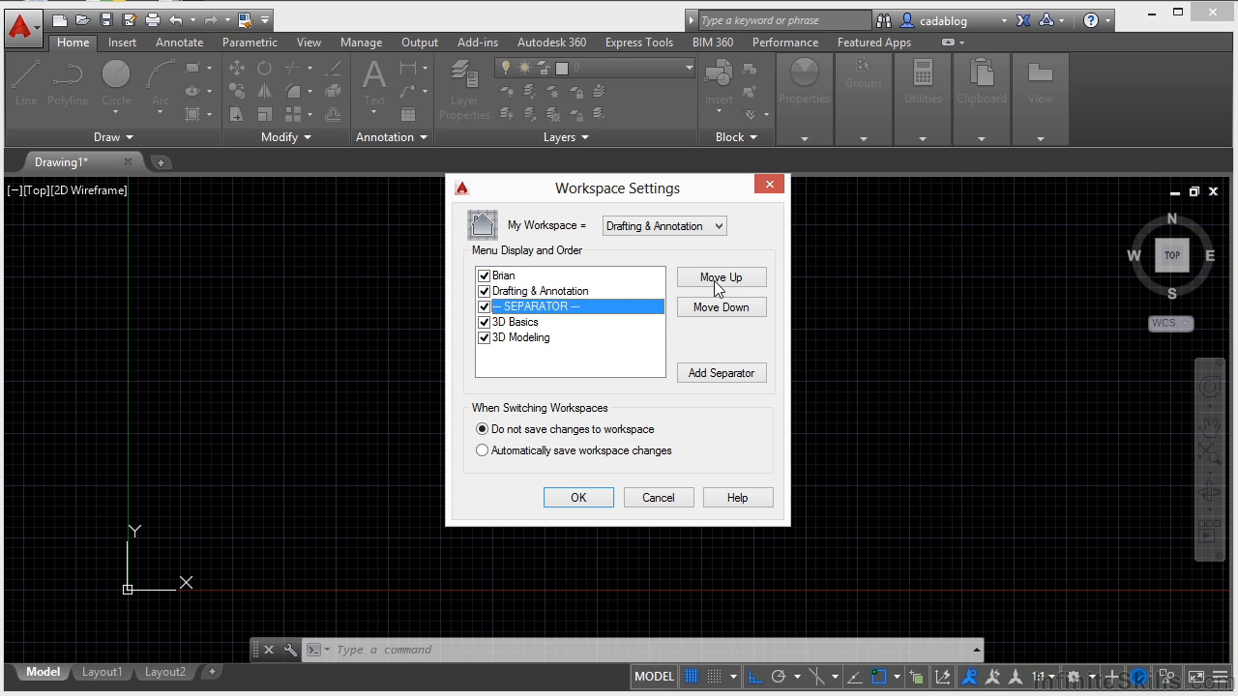
left_click(721, 278)
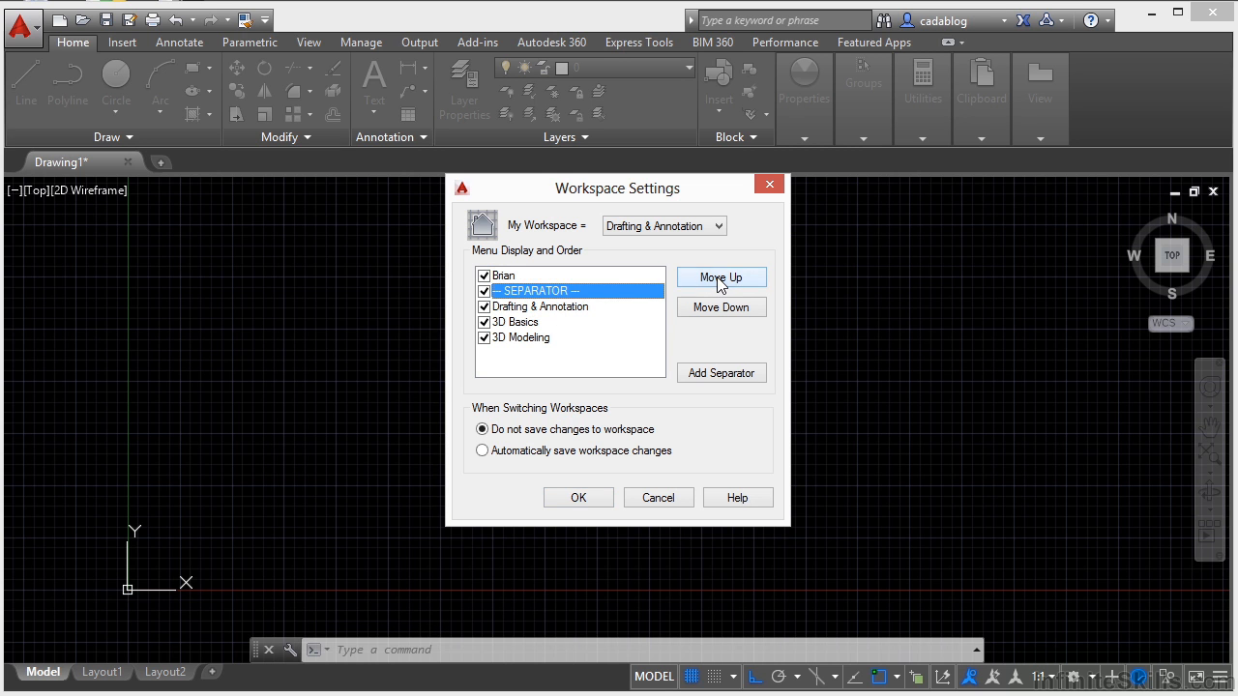
left_click(521, 278)
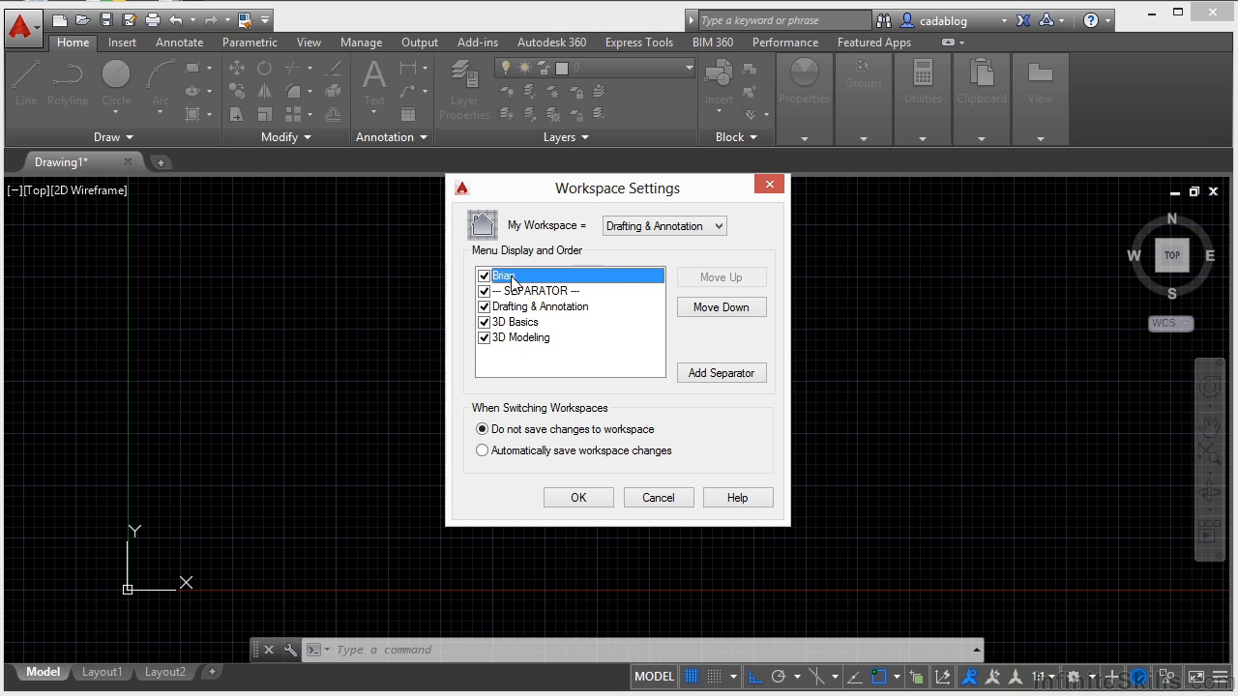
- Try automatically saving workspace changes, set the option back to not saving changes when switching, and apply the Workspace Settings
left_click(509, 451)
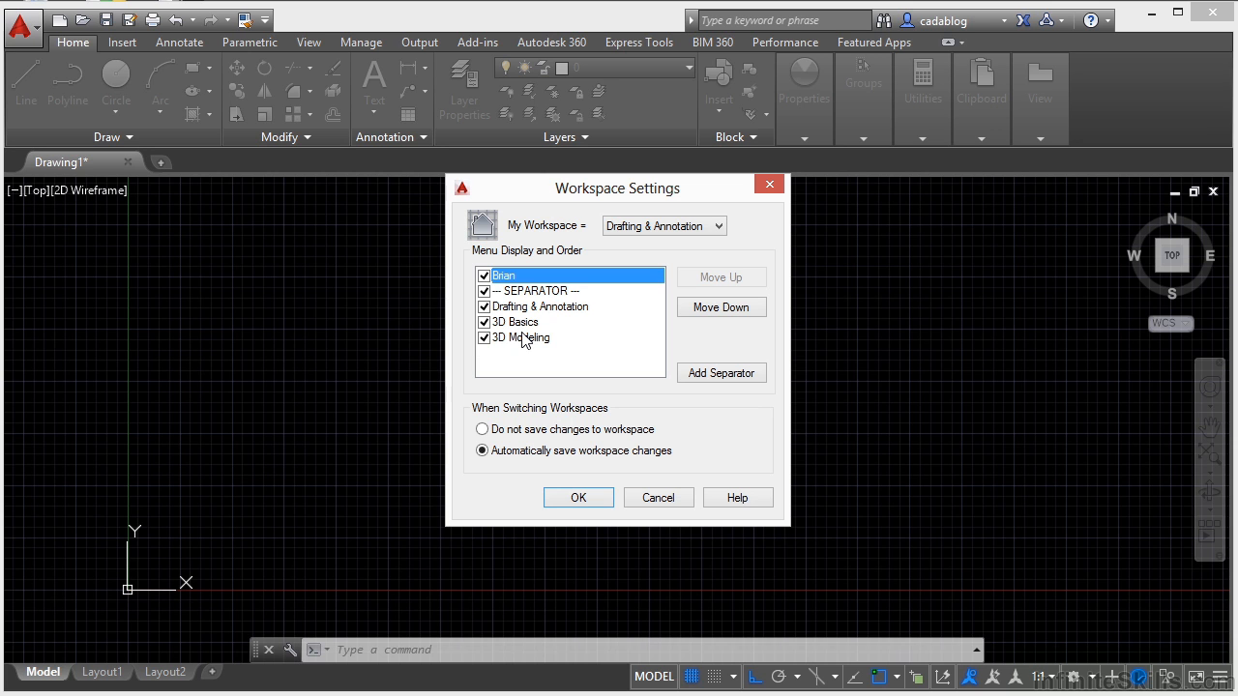
left_click(531, 436)
left_click(572, 496)
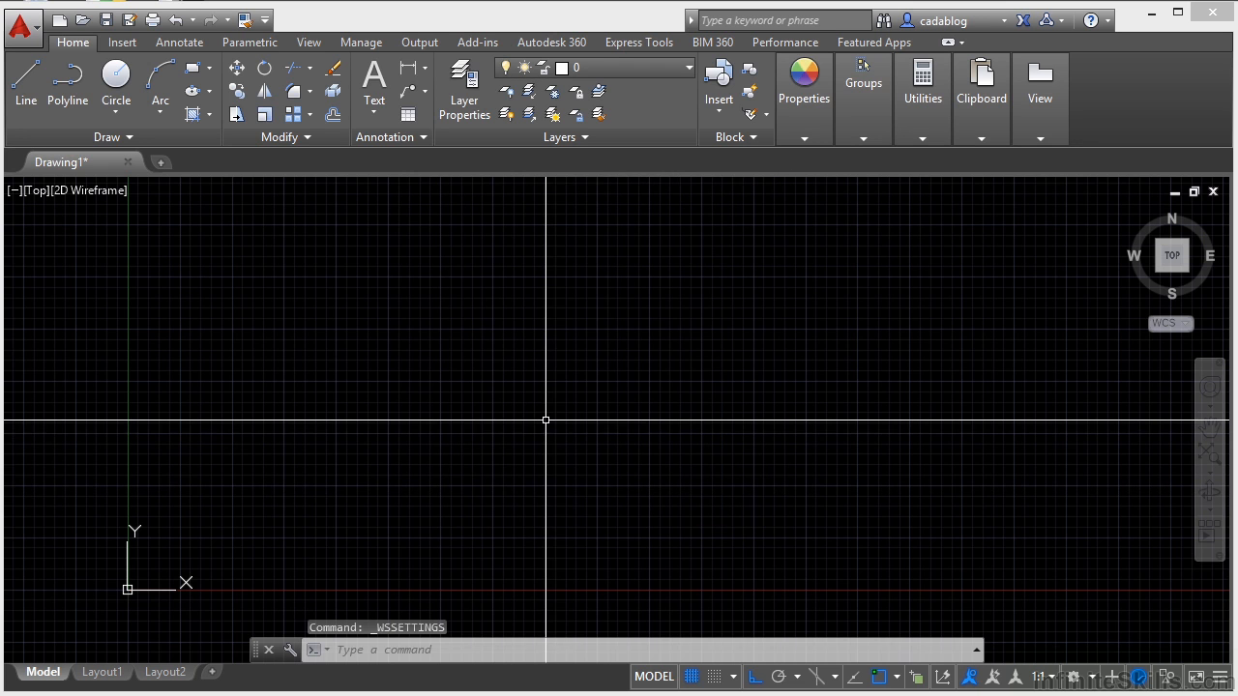
- Show the Properties palette and save the current layout over the existing custom workspace, replacing it
key("ctrl+1")
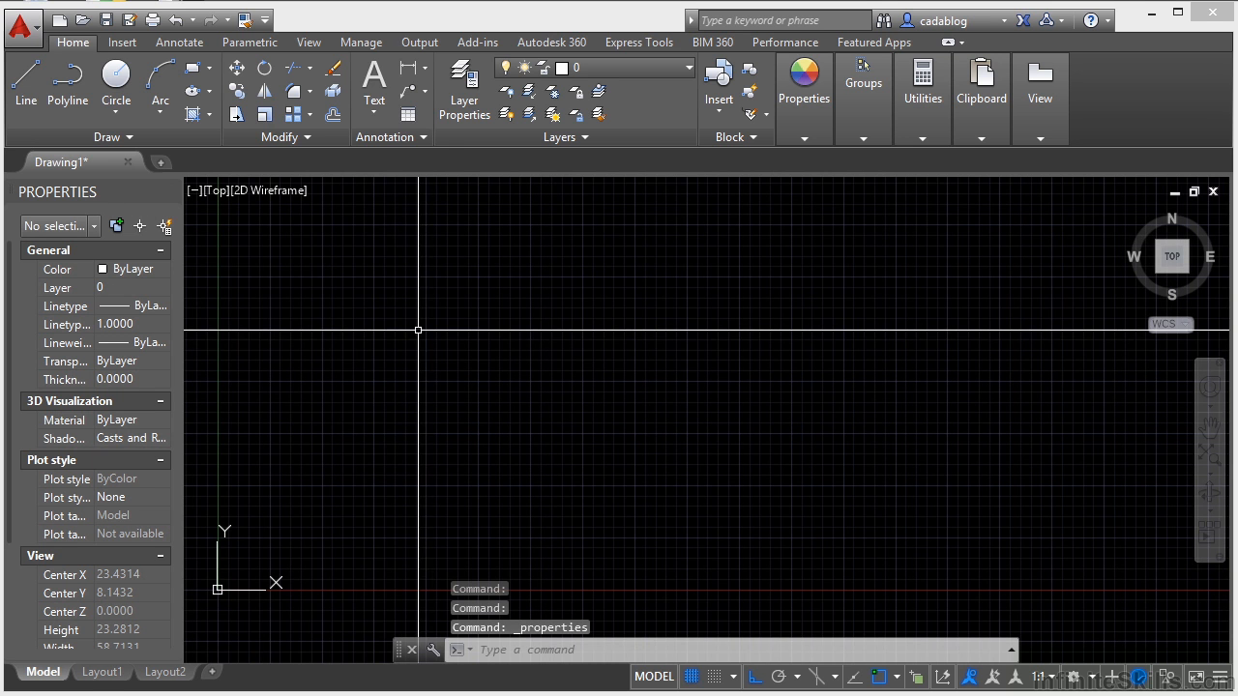
left_click(1097, 680)
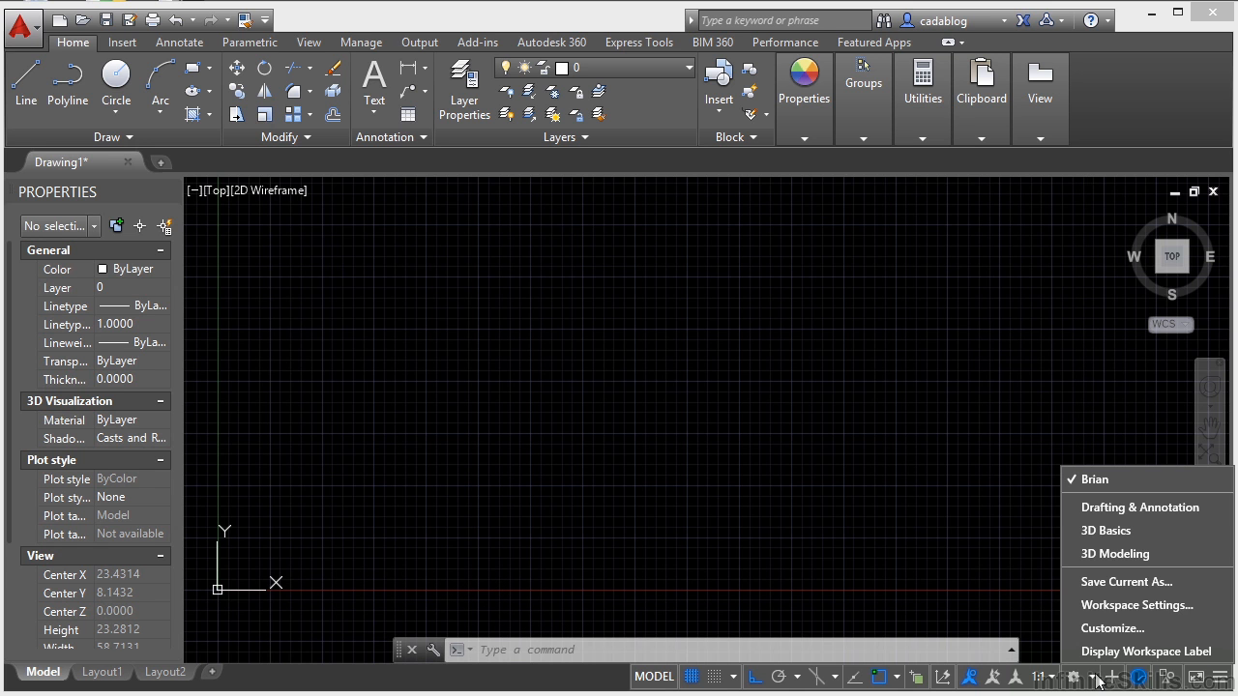
left_click(1108, 584)
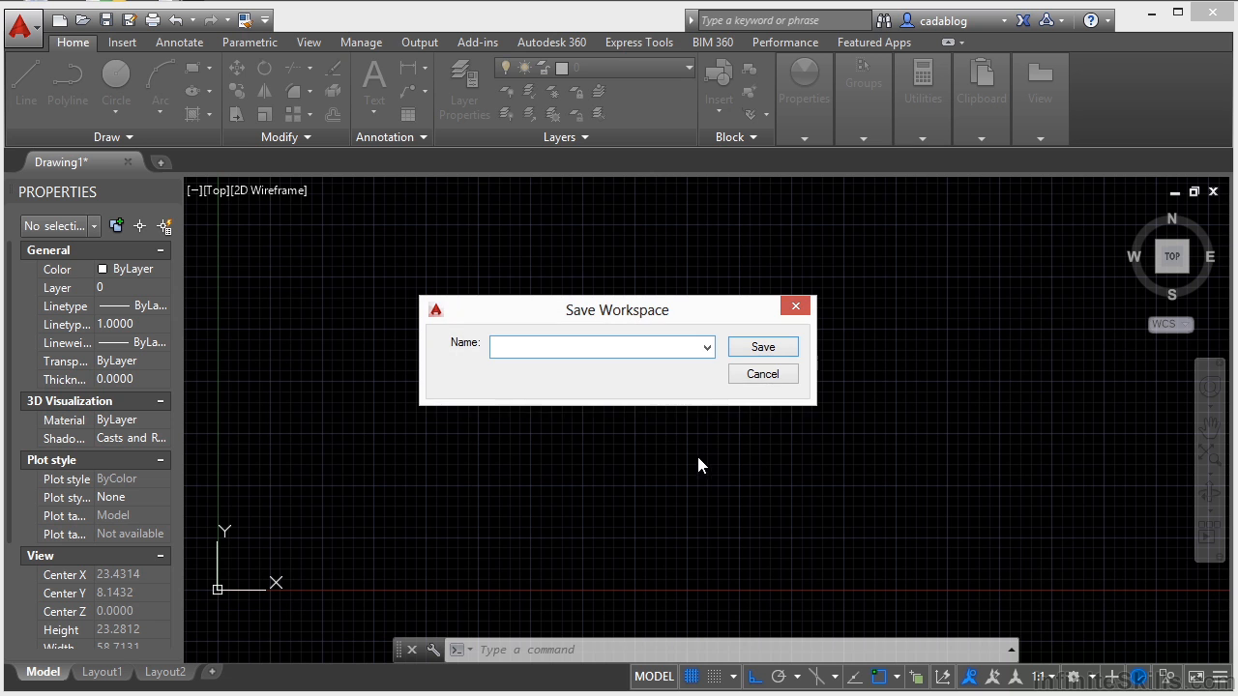
left_click(707, 348)
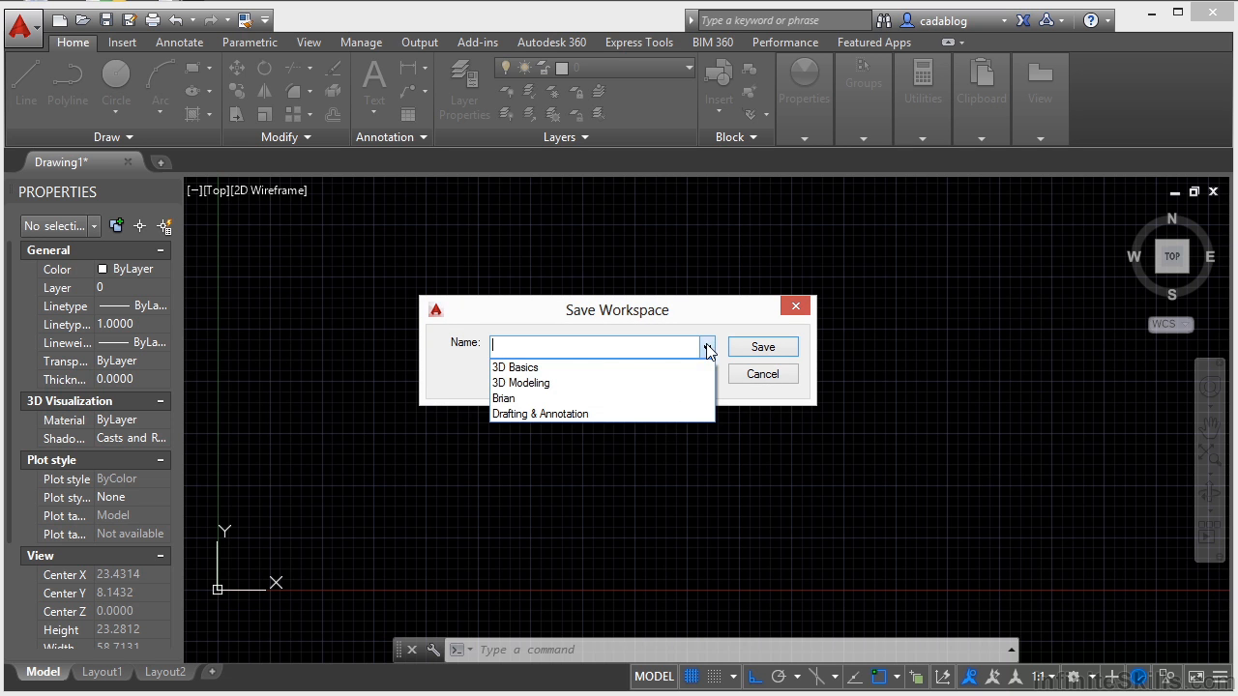
left_click(512, 399)
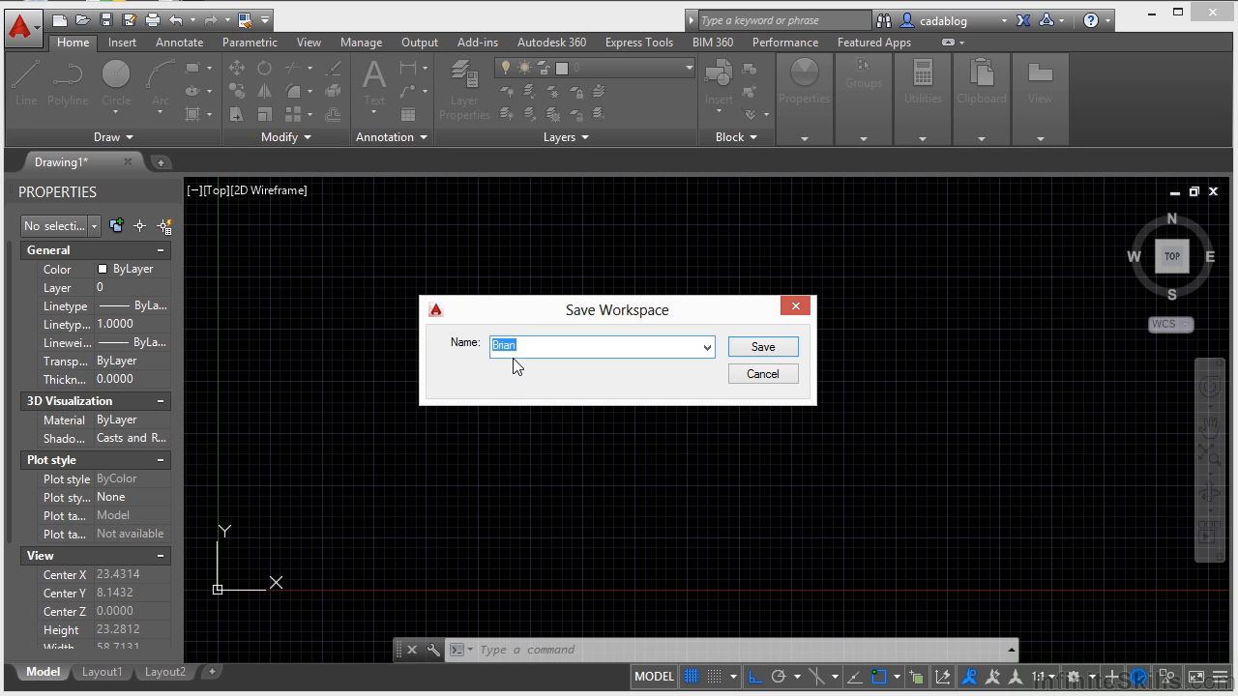
left_click(753, 348)
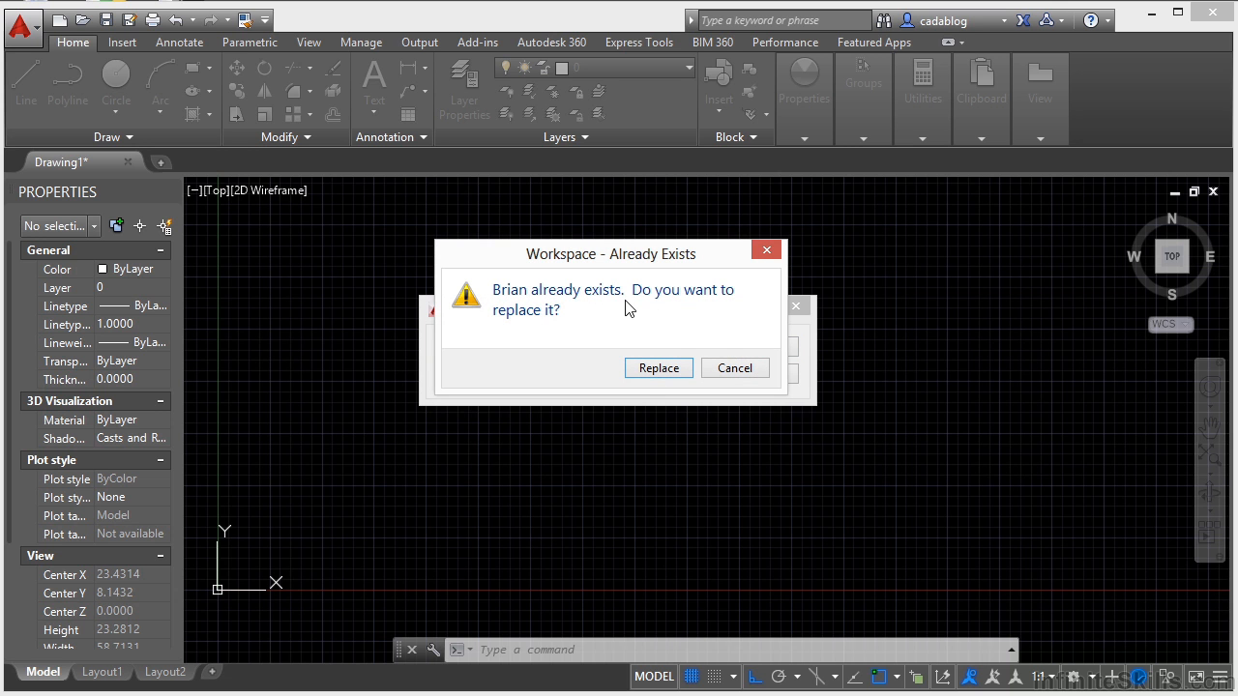
left_click(657, 372)
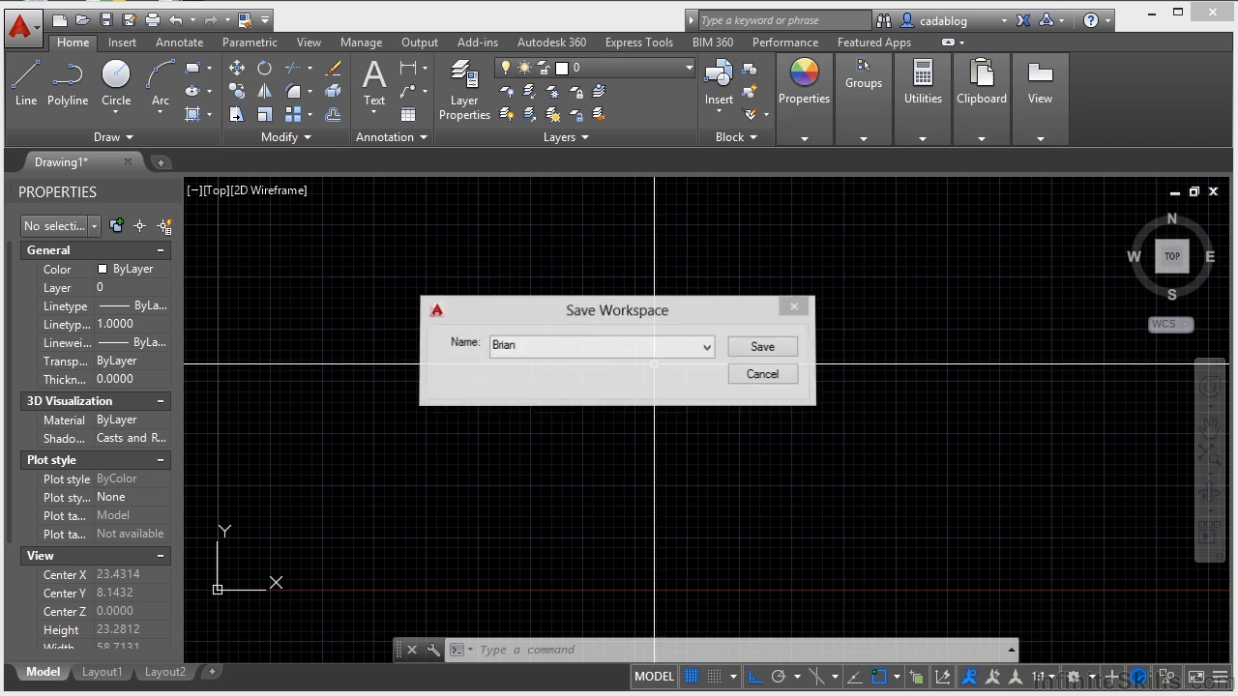
- Switch to the Drafting & Annotation workspace and return to the custom workspace to check its saved layout
left_click(1092, 678)
left_click(1106, 505)
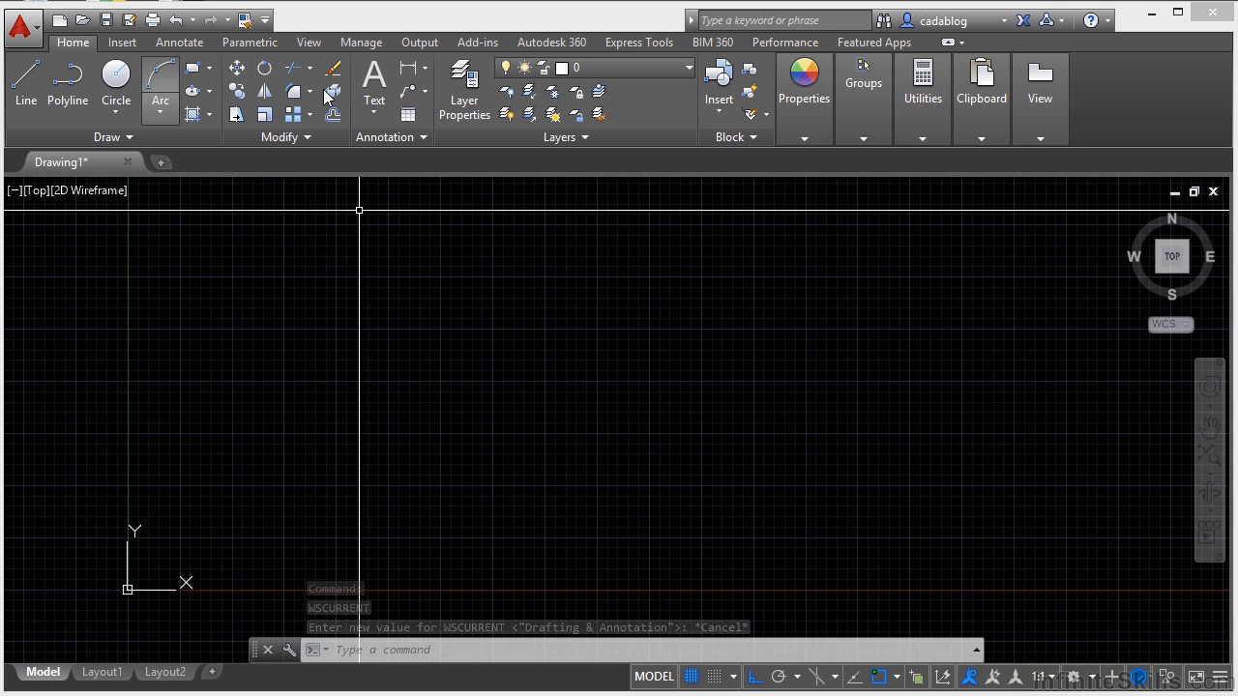
left_click(1092, 678)
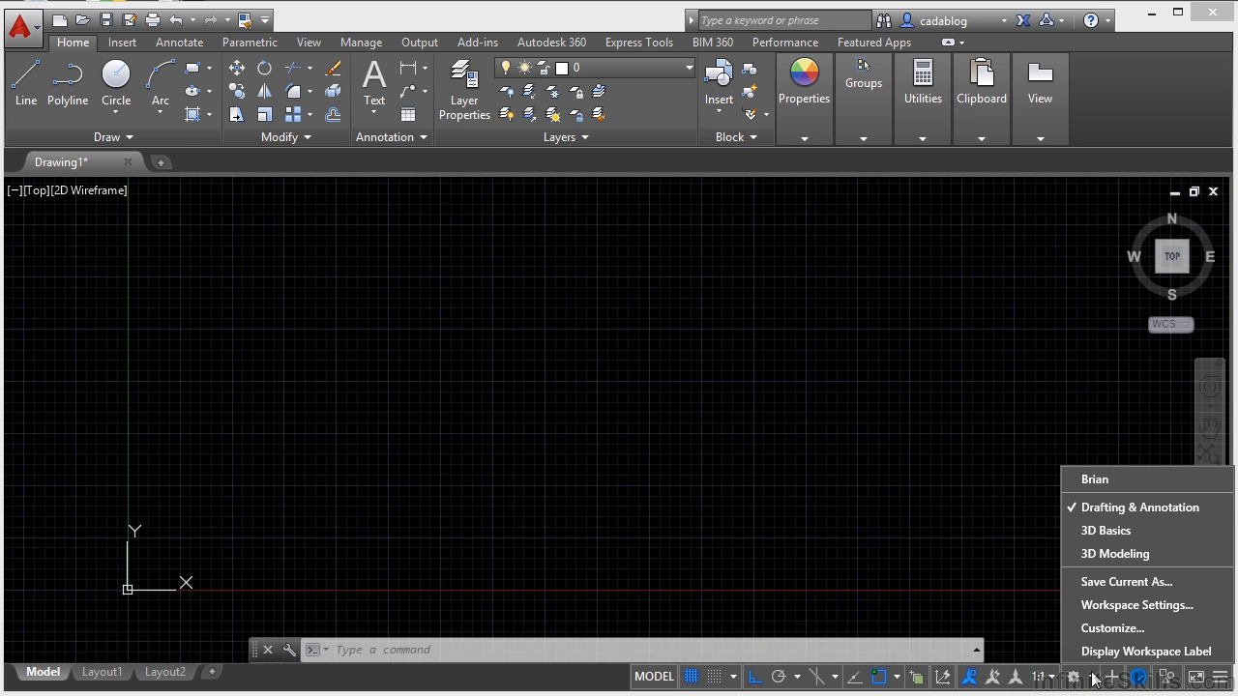
left_click(1095, 479)
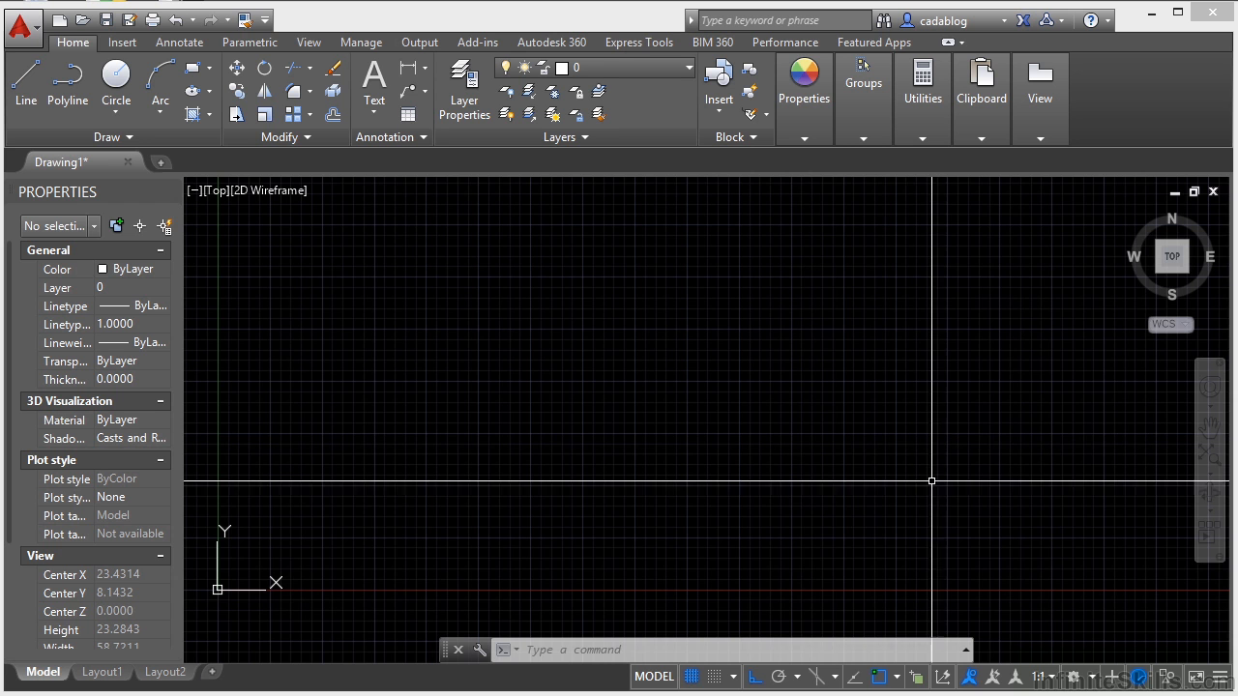
- Make Drafting & Annotation the current workspace
left_click(1088, 681)
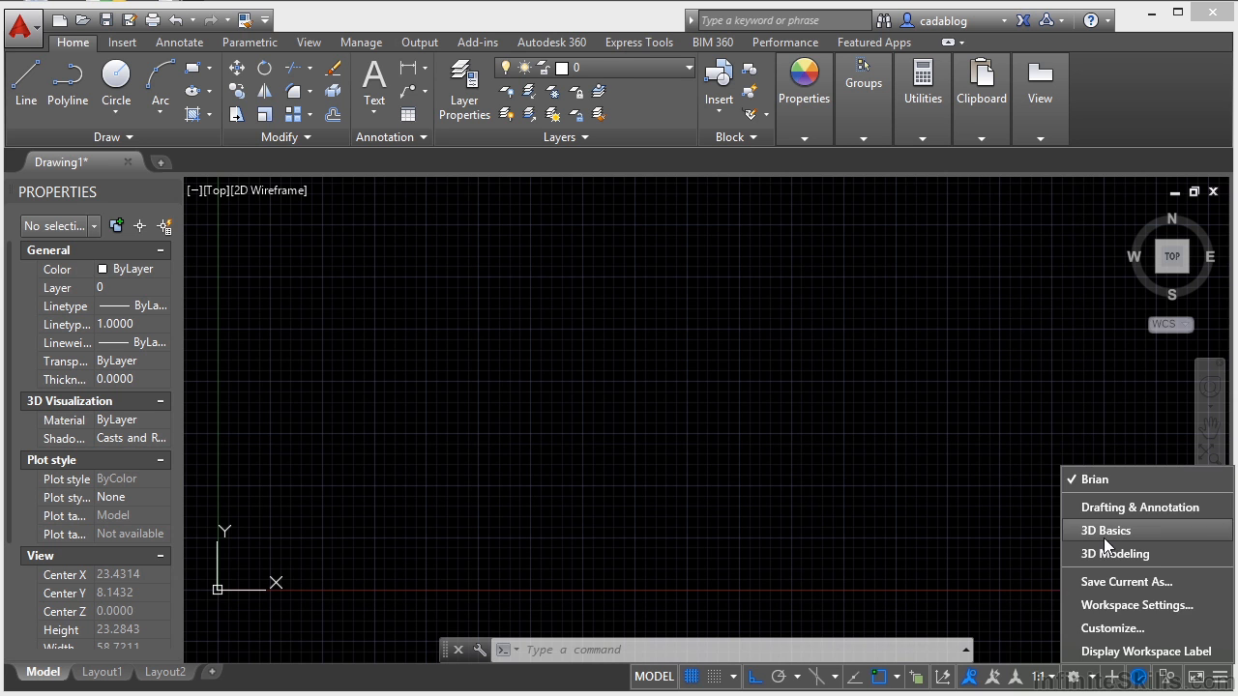
left_click(1118, 508)
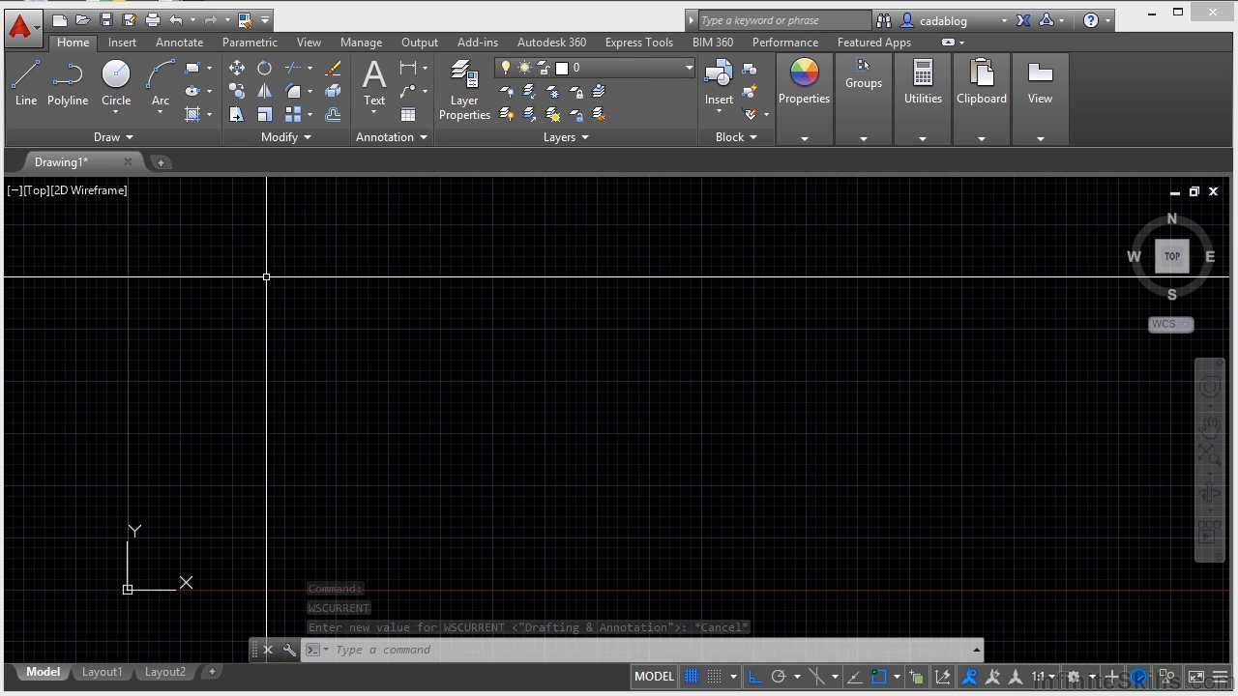